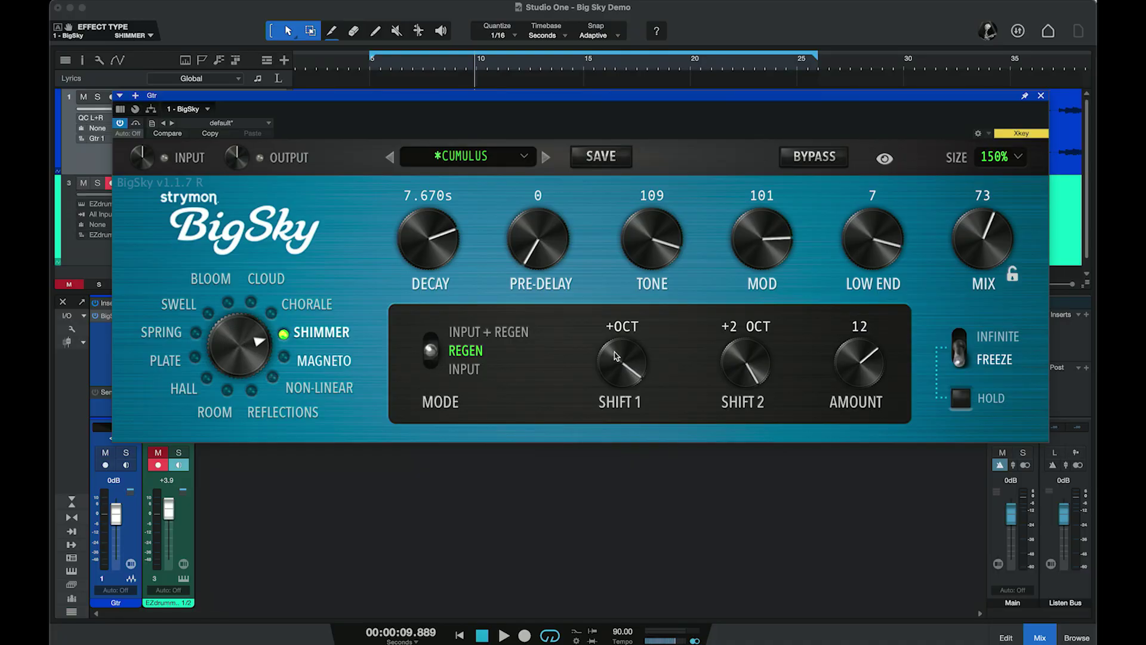
Step: Set Shimmer Amount to 14, try Shift 1 at +M7, +2 OCT and +OCT, and audition
drag(616, 356, 638, 620)
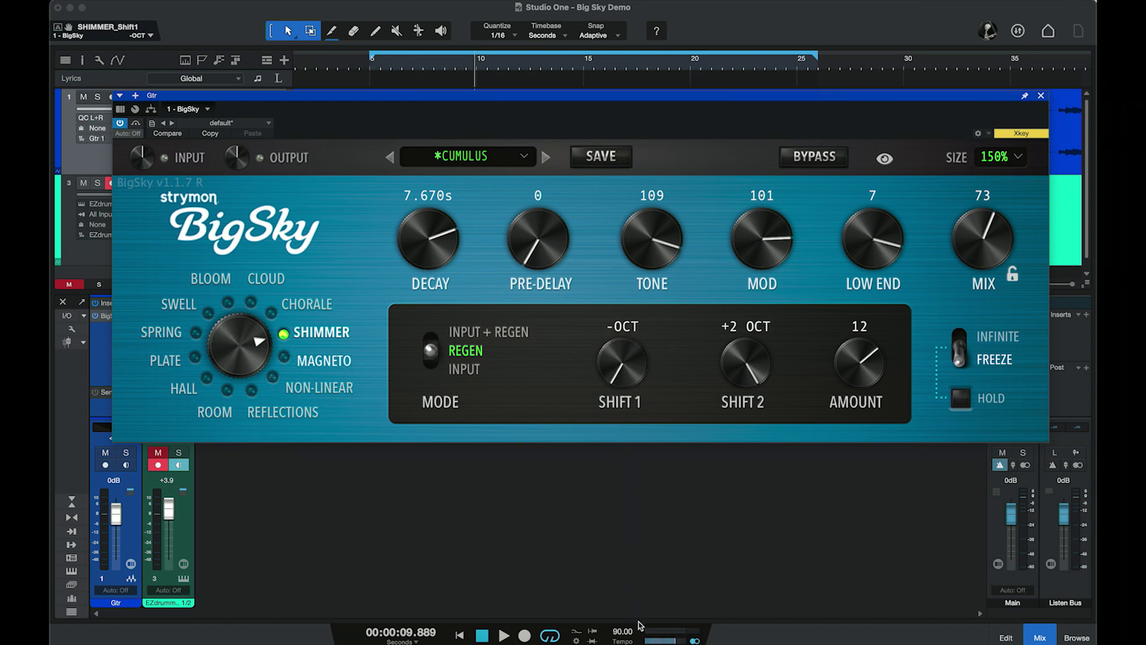
mouse_move(845, 356)
mouse_down()
mouse_move(844, 376)
mouse_move(858, 354)
mouse_up()
drag(612, 364, 660, 173)
drag(620, 353, 617, 364)
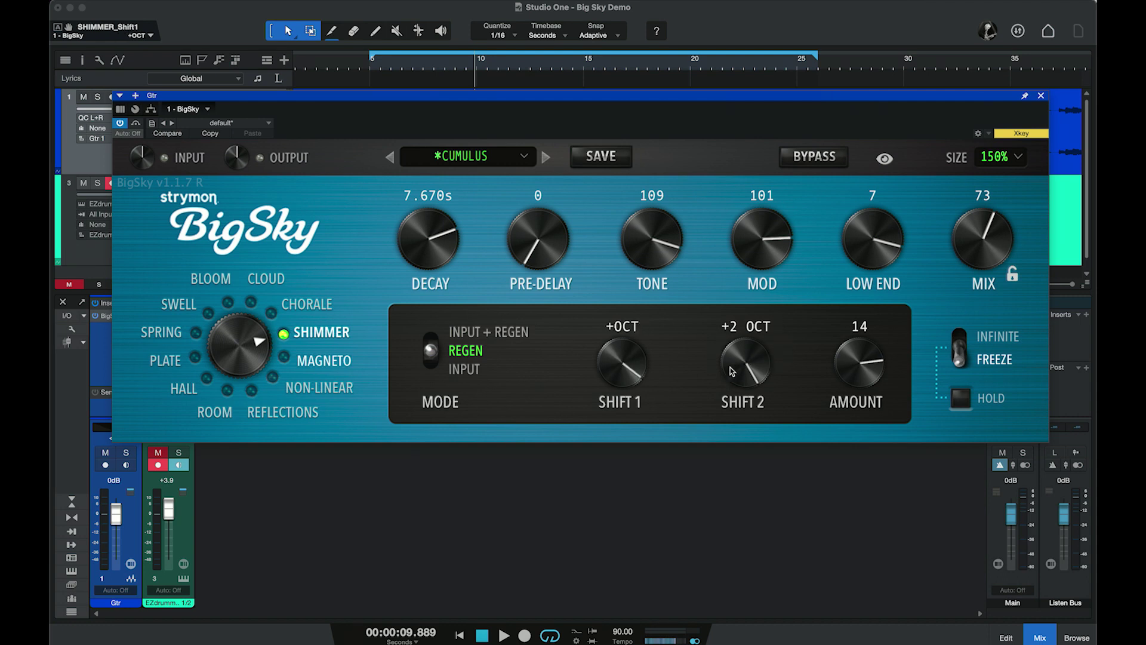
key(space)
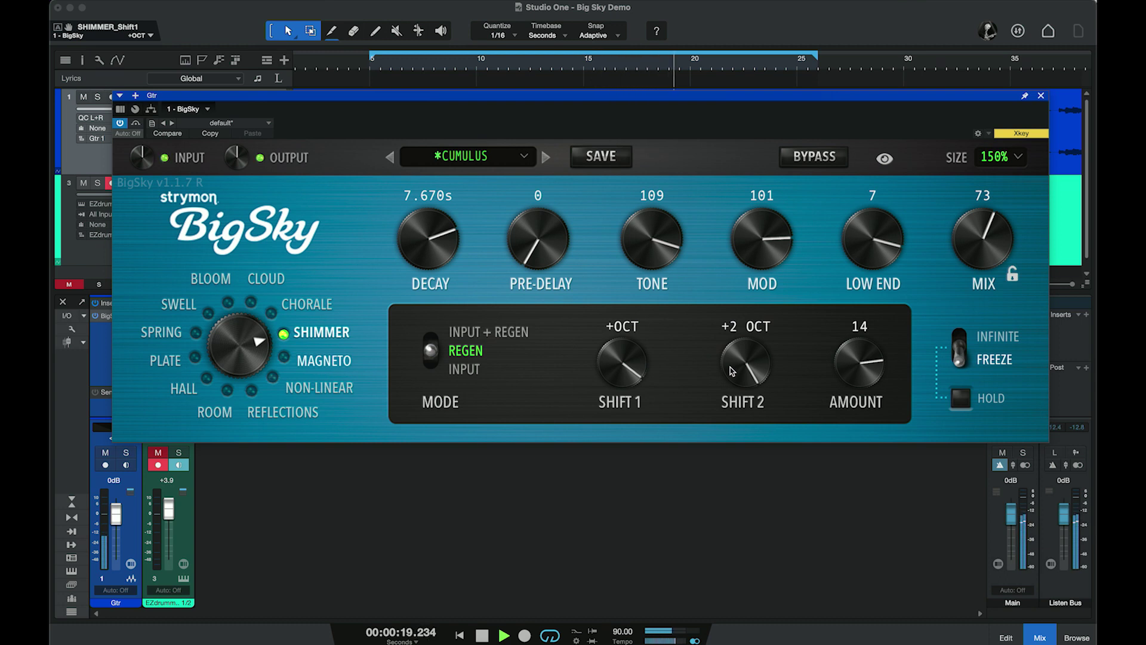
key(space)
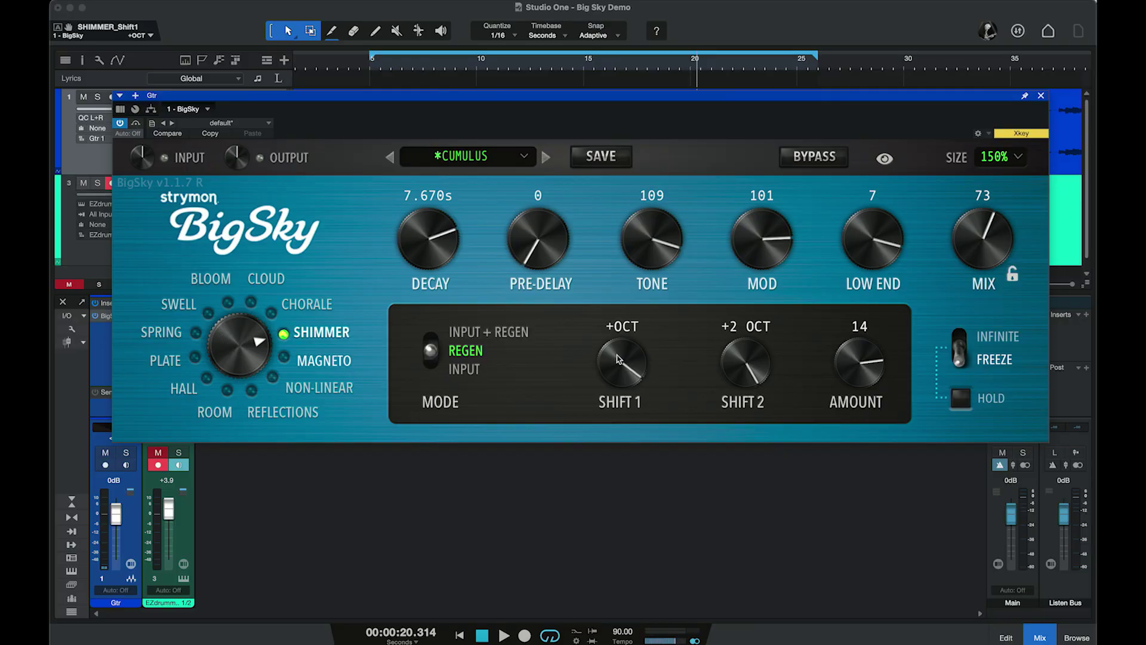
Step: Drop Shift 1 to -M3, lower the Shift 2 interval, and audition the new shimmer
click(637, 514)
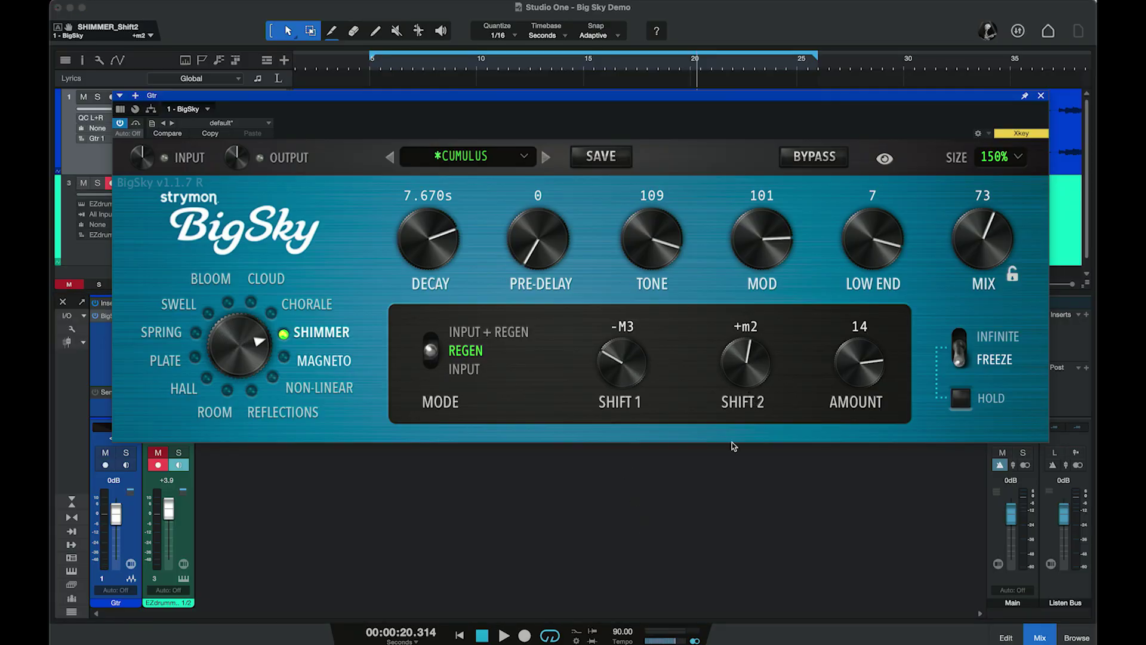
drag(752, 363, 745, 376)
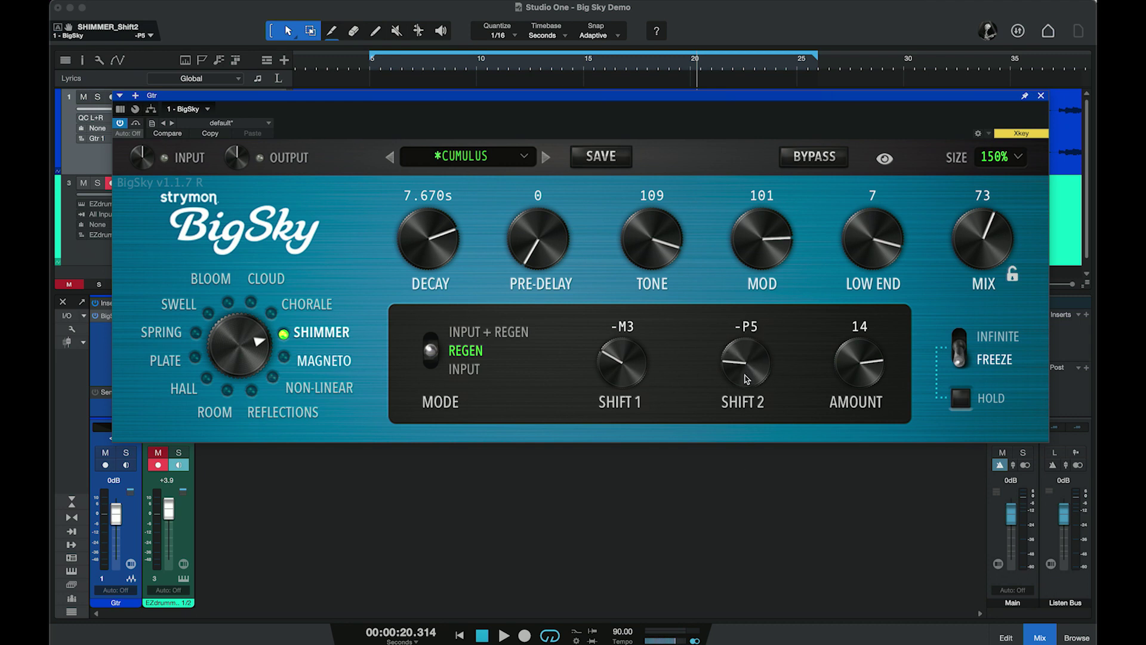
key(space)
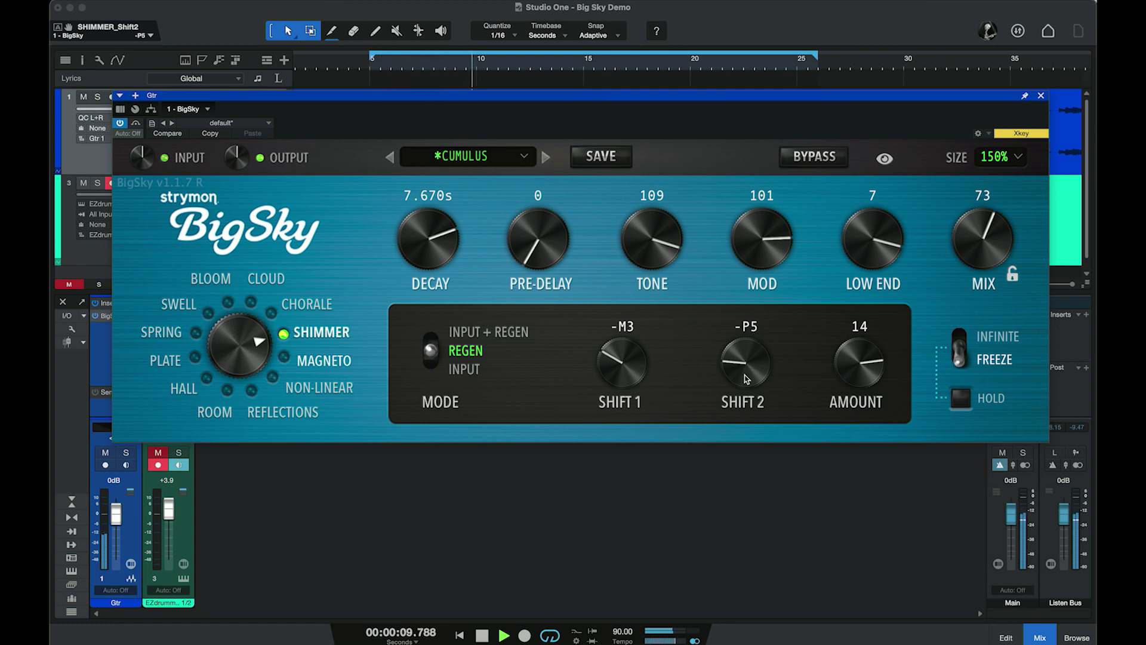
key(space)
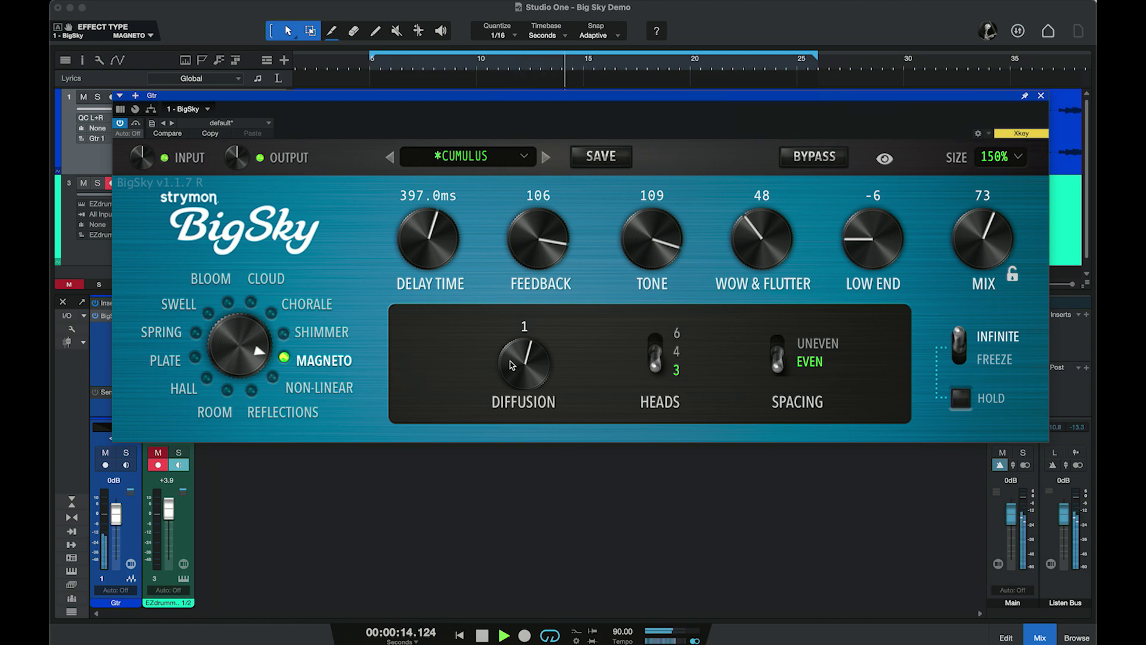
Step: Turn Magneto diffusion down to 0, set spacing to Uneven and heads to 6, then stop playback
mouse_move(510, 364)
mouse_down()
mouse_move(508, 396)
mouse_move(508, 380)
mouse_up()
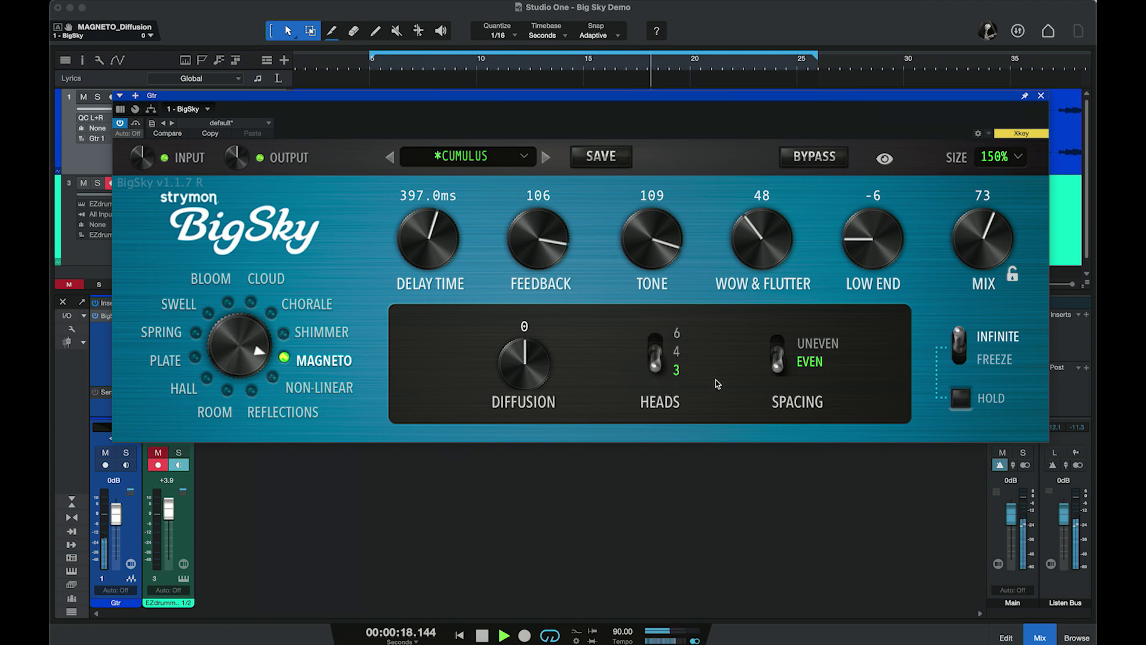
click(778, 346)
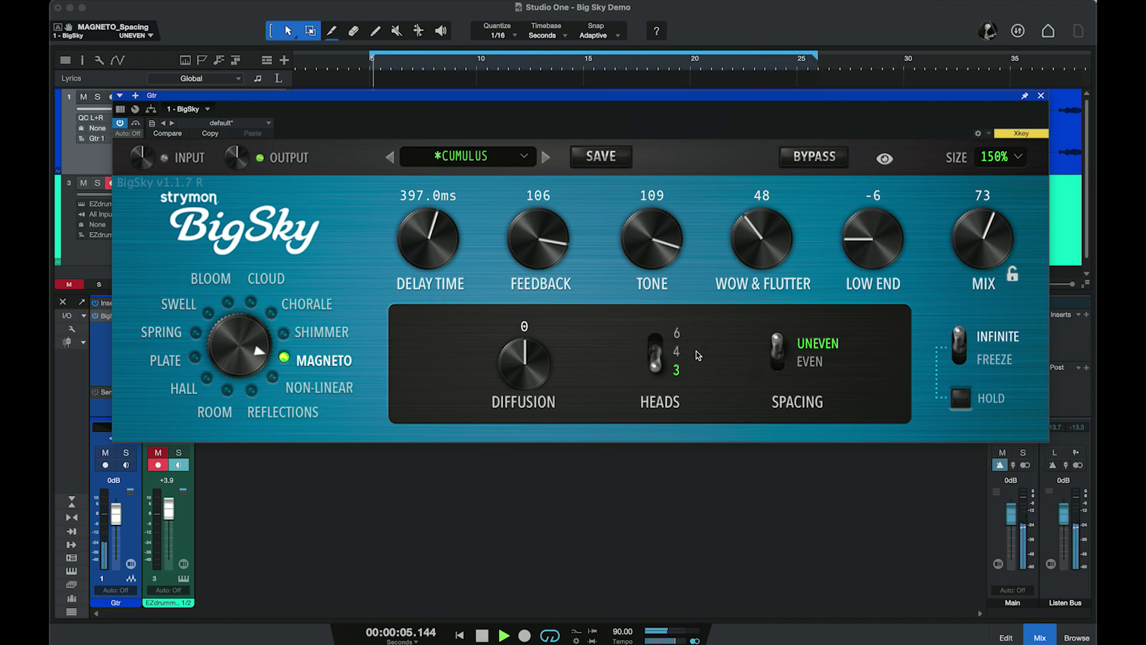
click(657, 351)
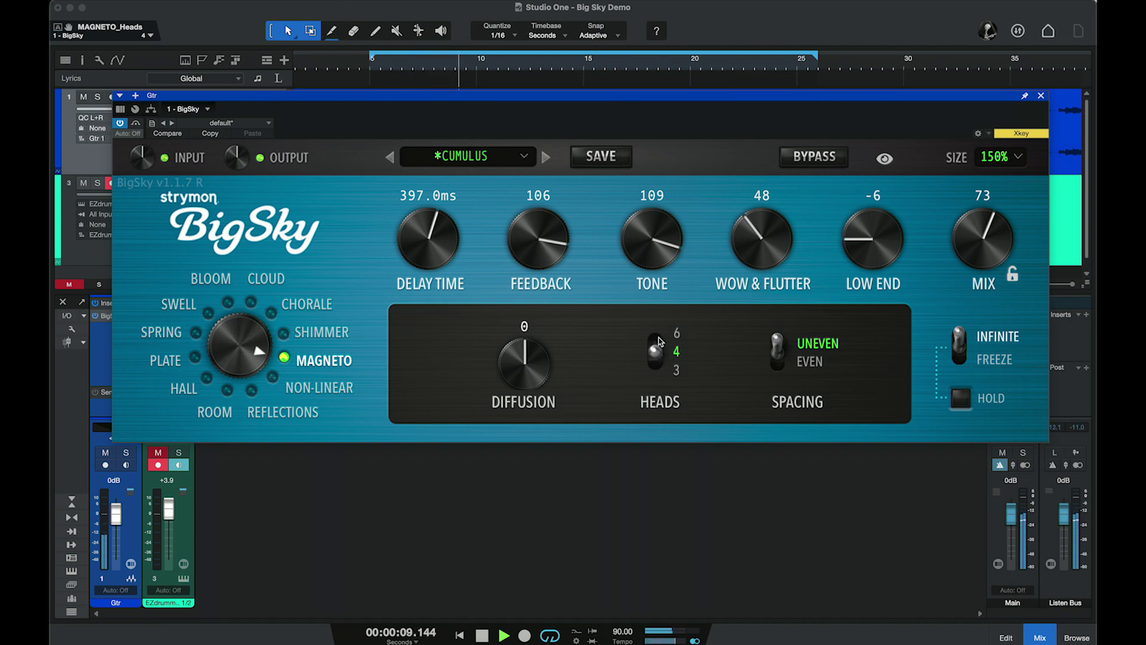
click(659, 339)
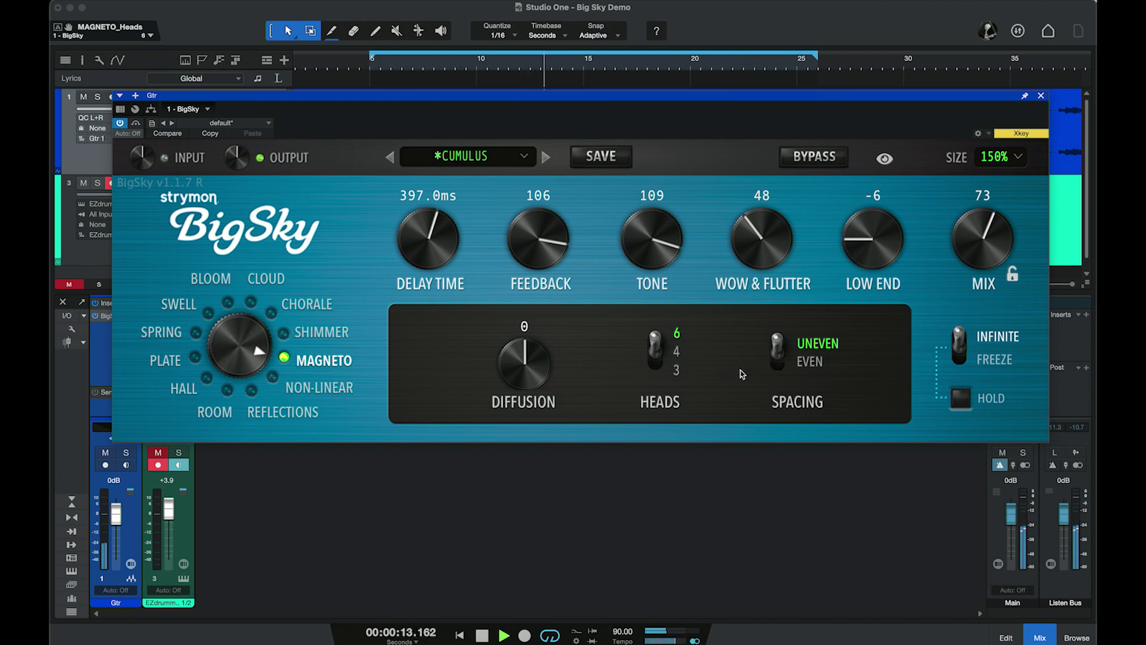
key(space)
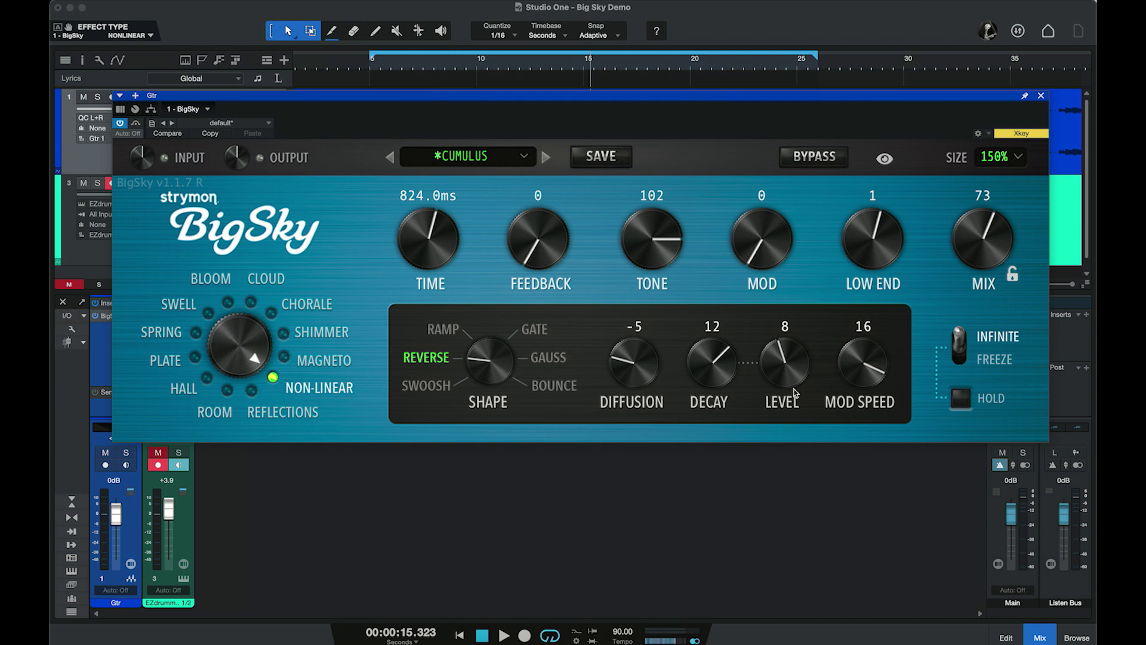
Step: Set the Non-Linear shape to Swoosh, start playback, and raise diffusion from -5 to 0
click(444, 388)
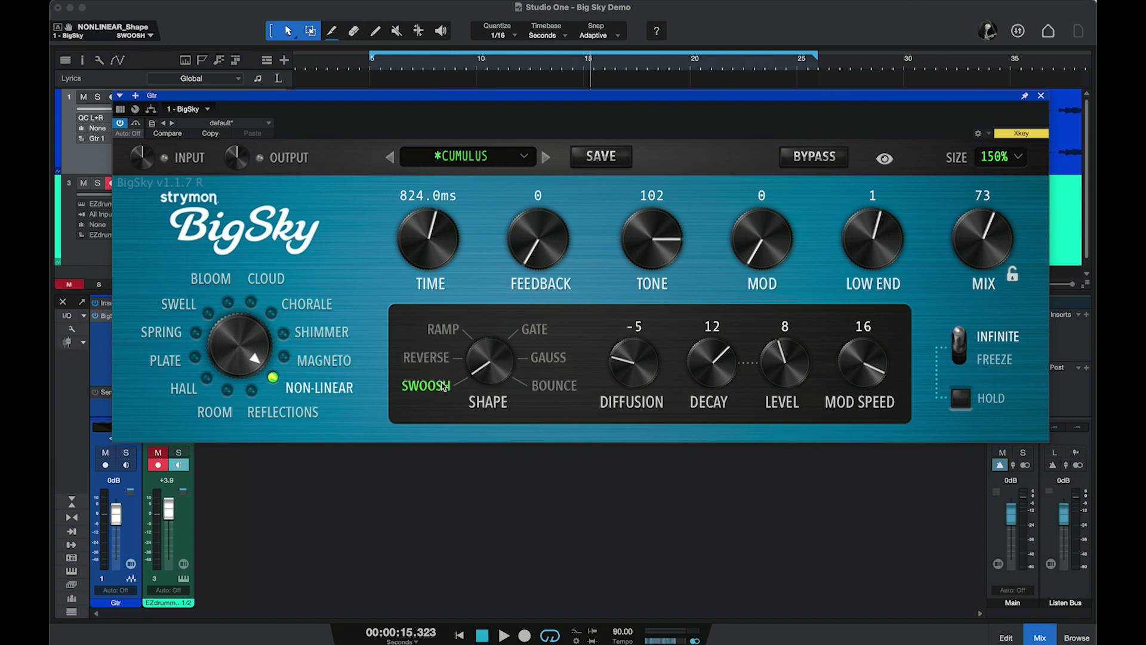
key(space)
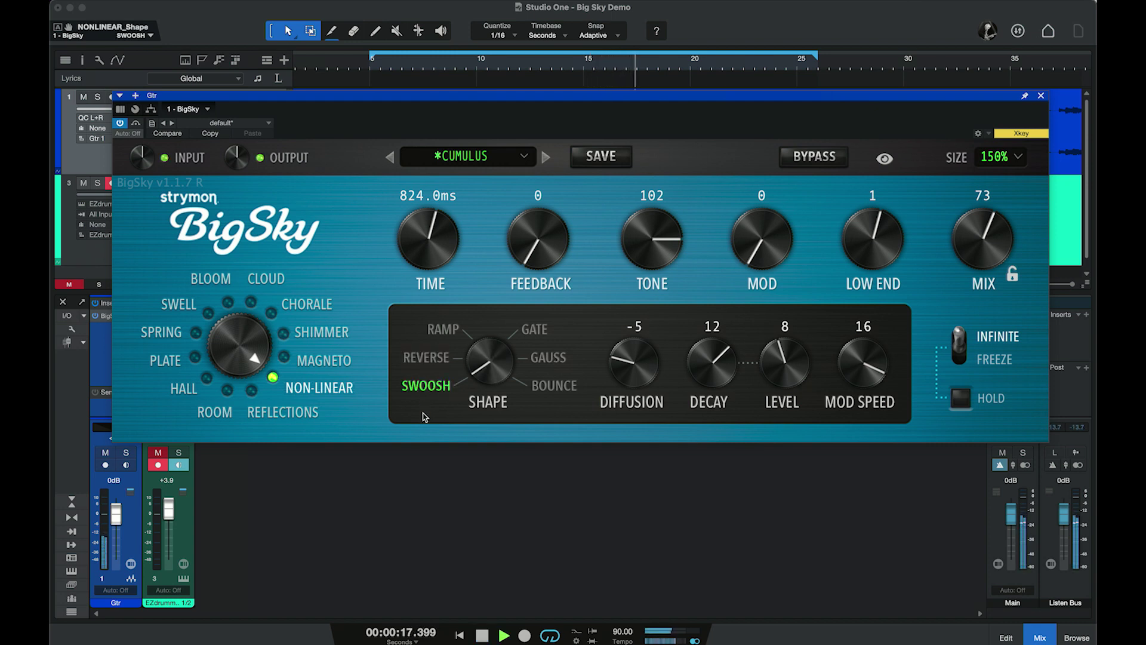
drag(625, 368, 635, 326)
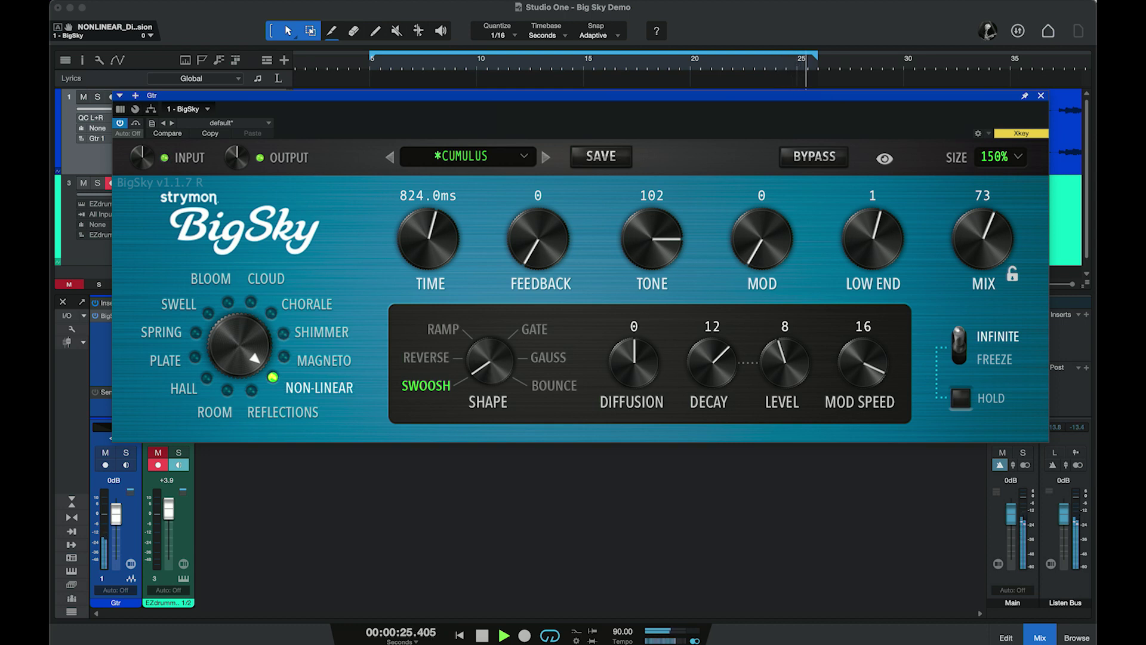
Step: Audition the Reverse, Ramp, Gate, Gauss and Bounce shapes, then stop and re-select Non-Linear
click(443, 362)
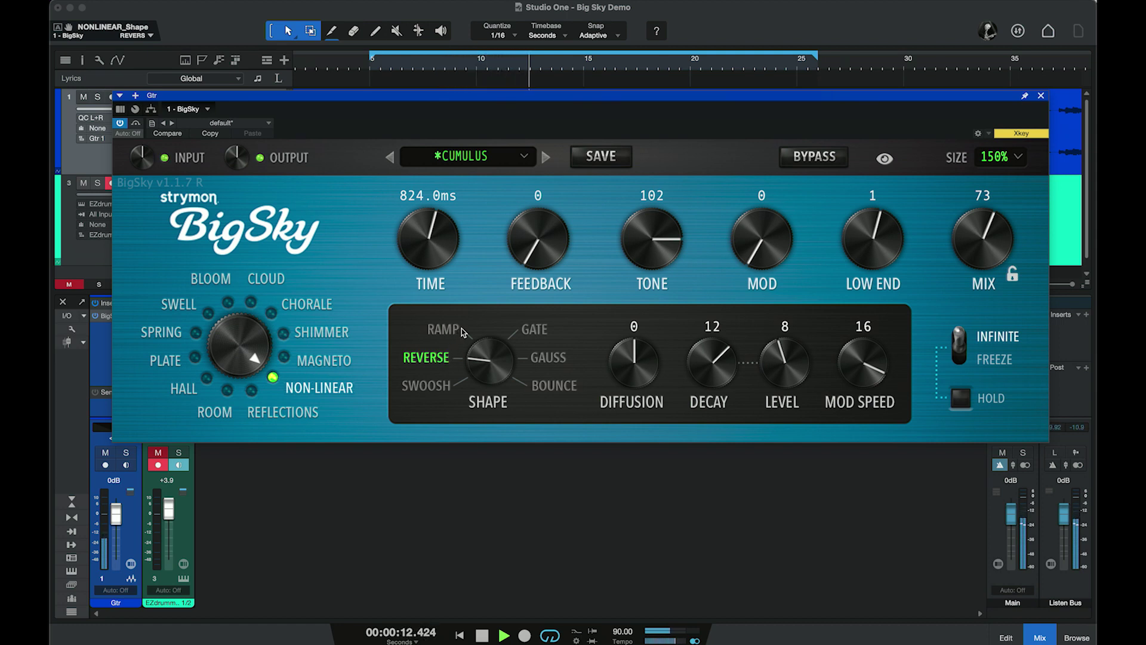
drag(486, 340, 492, 317)
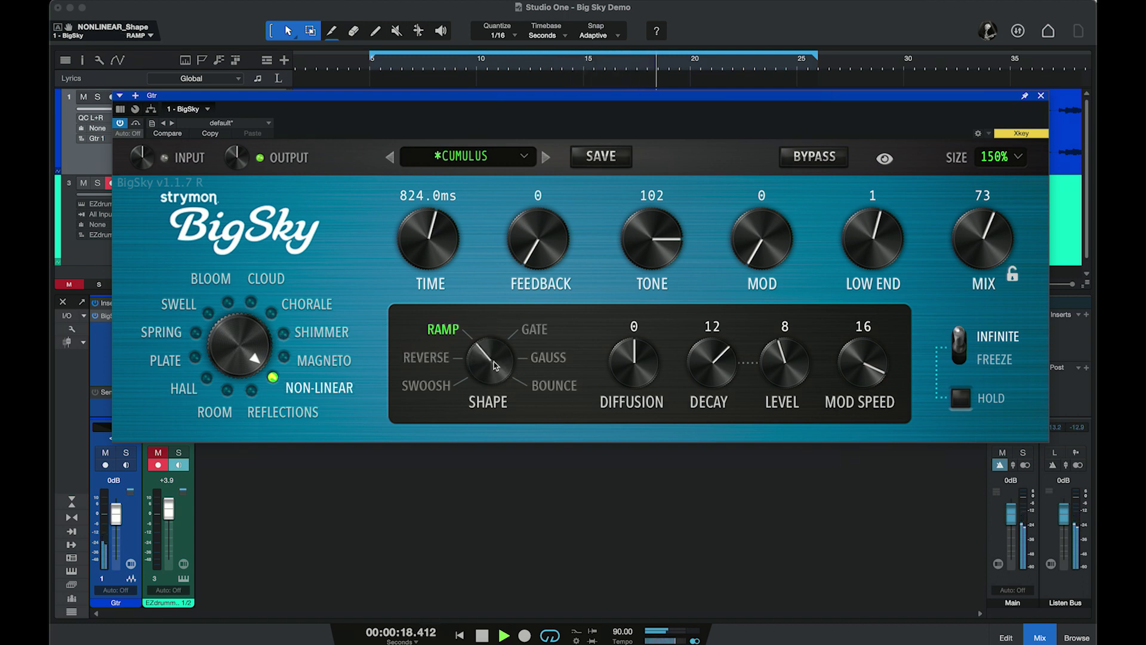
drag(489, 366, 499, 332)
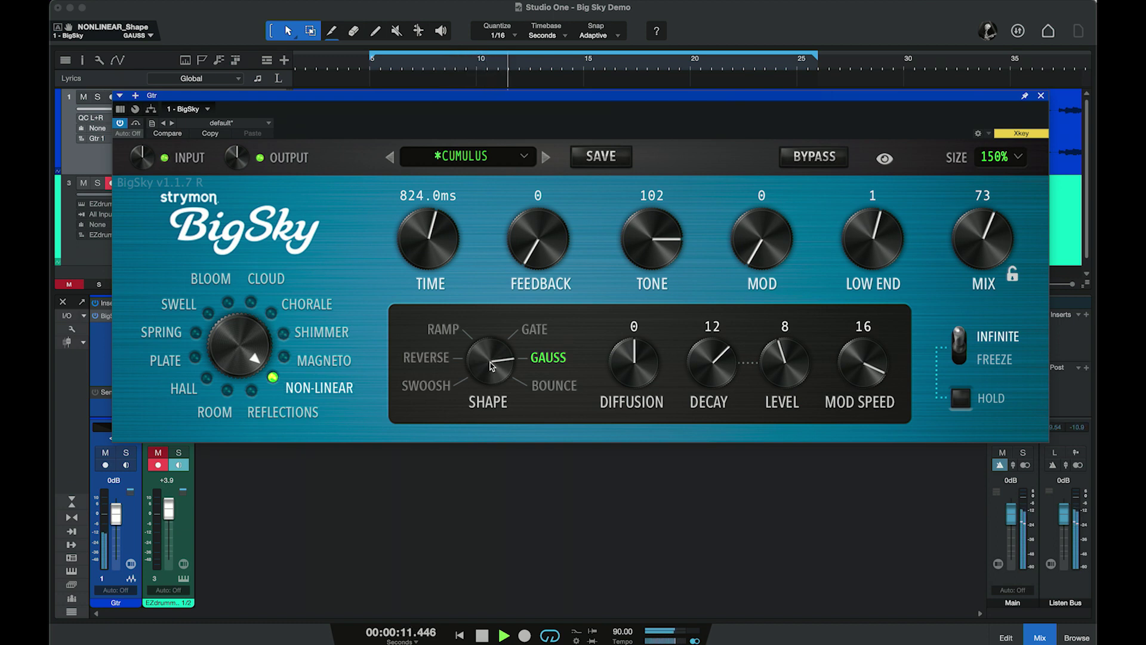
drag(490, 364, 499, 340)
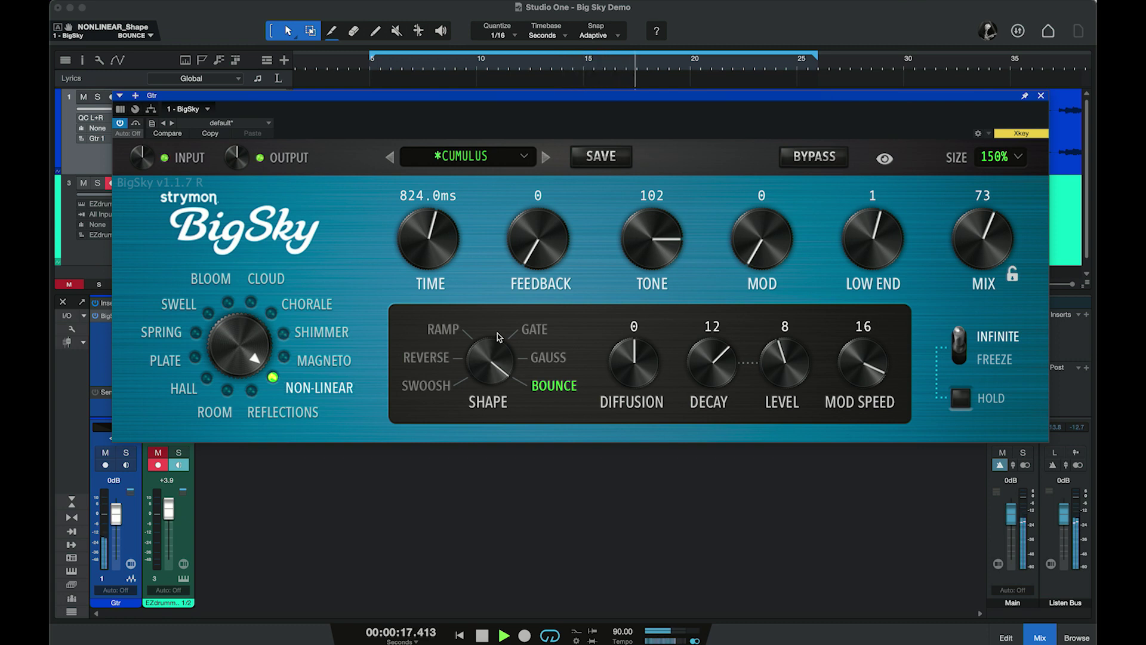
key(space)
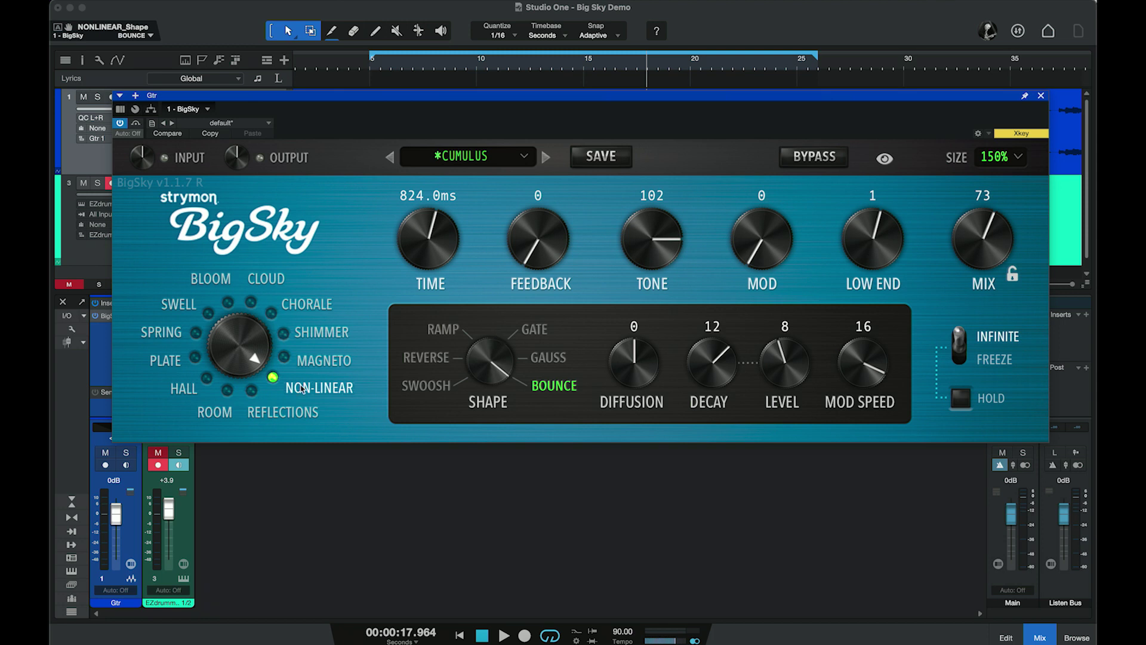
click(302, 388)
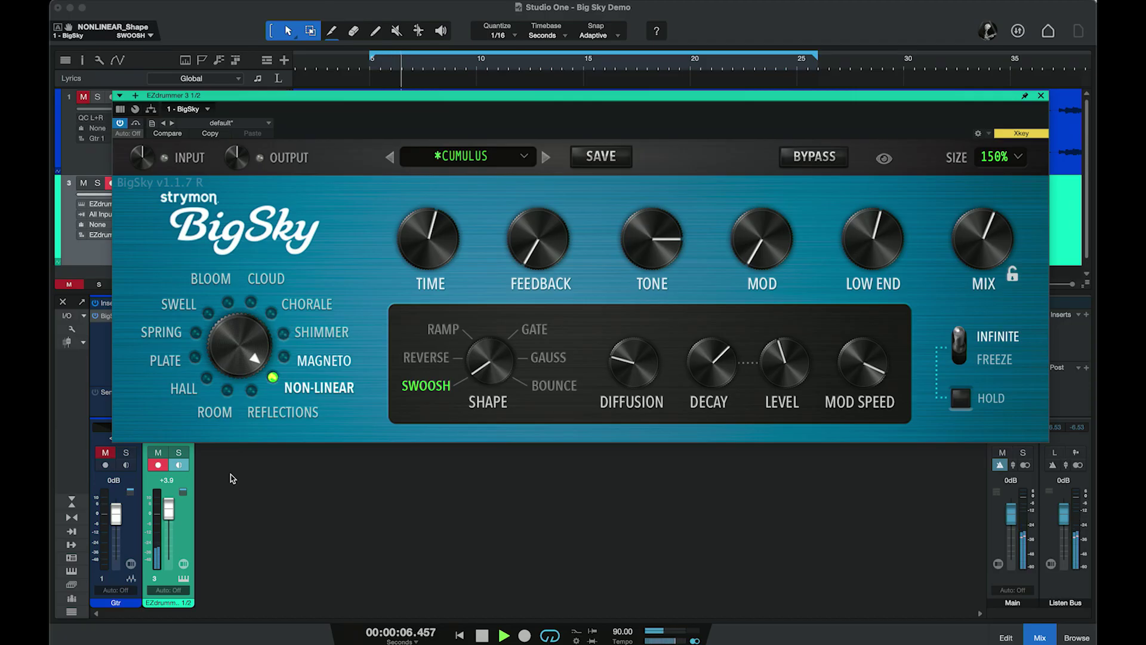
Step: Step the drum reverb shape through Reverse, Ramp, Gate, Gauss and Bounce, stop, then choose Reflections
mouse_move(634, 359)
click(444, 358)
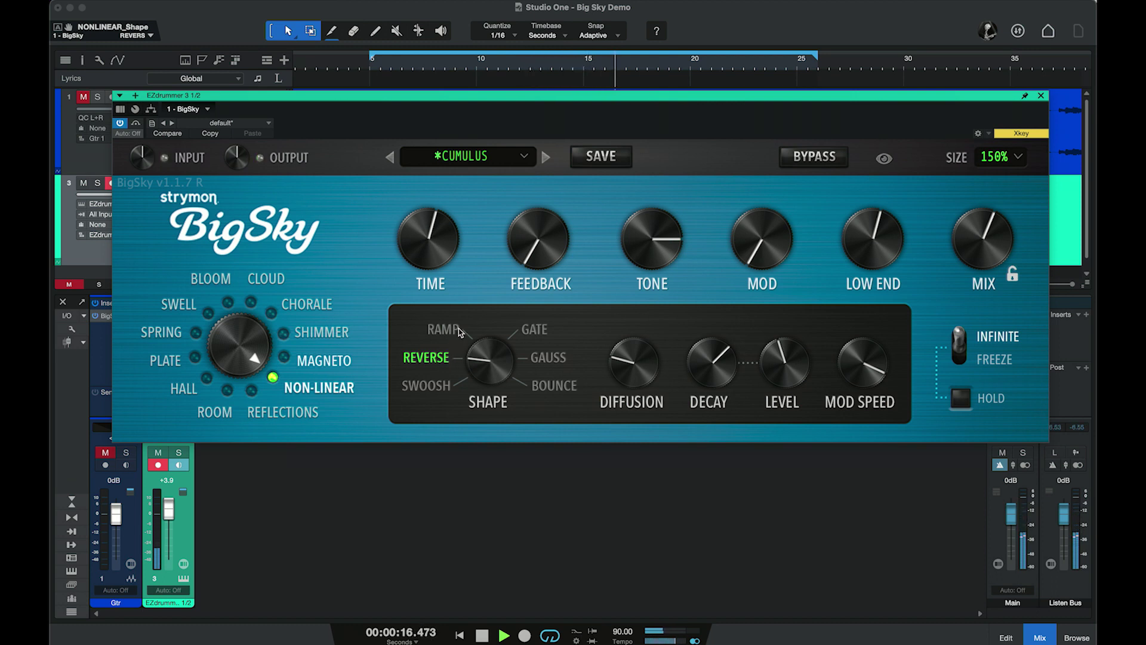
drag(480, 349, 481, 335)
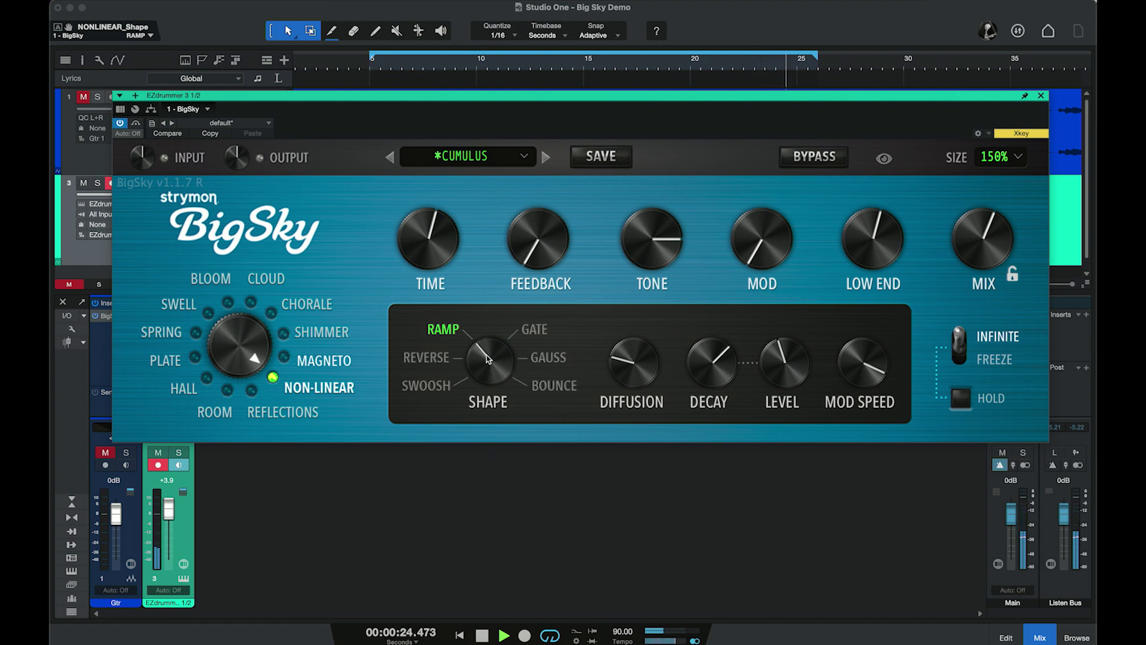
drag(488, 358, 493, 329)
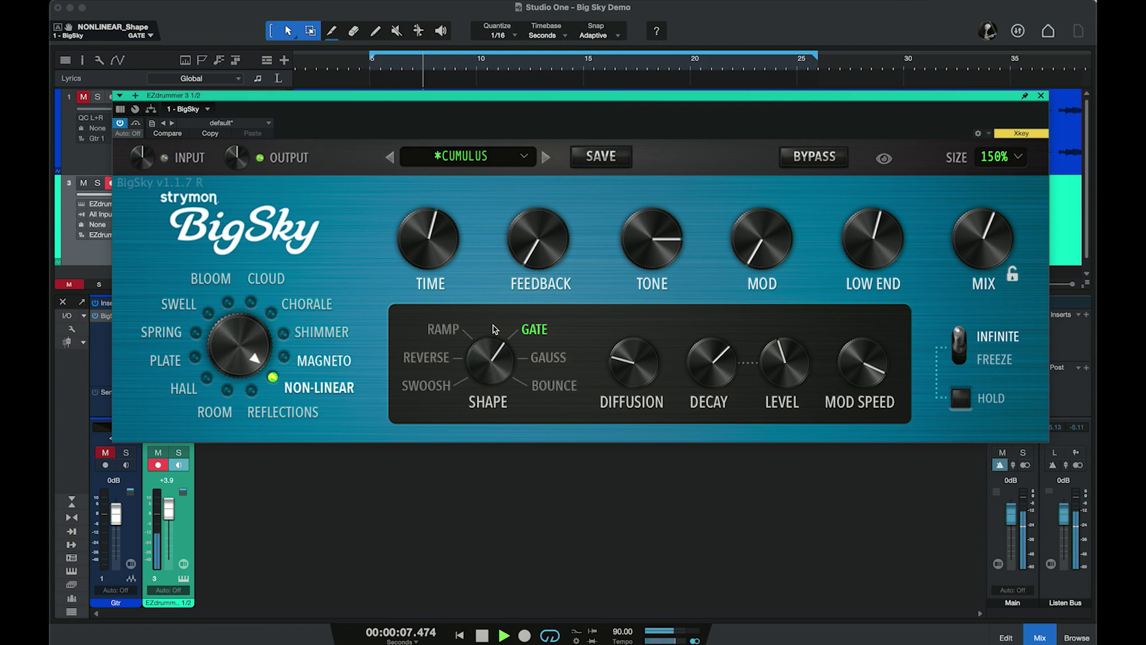
drag(493, 325, 495, 327)
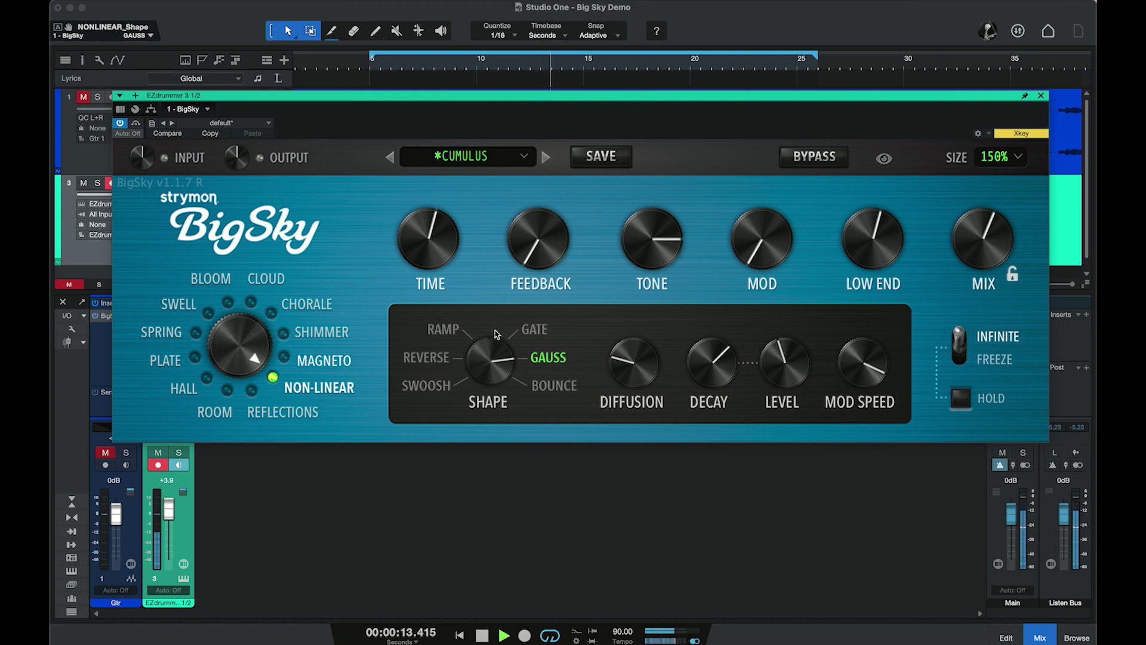
drag(489, 360, 501, 333)
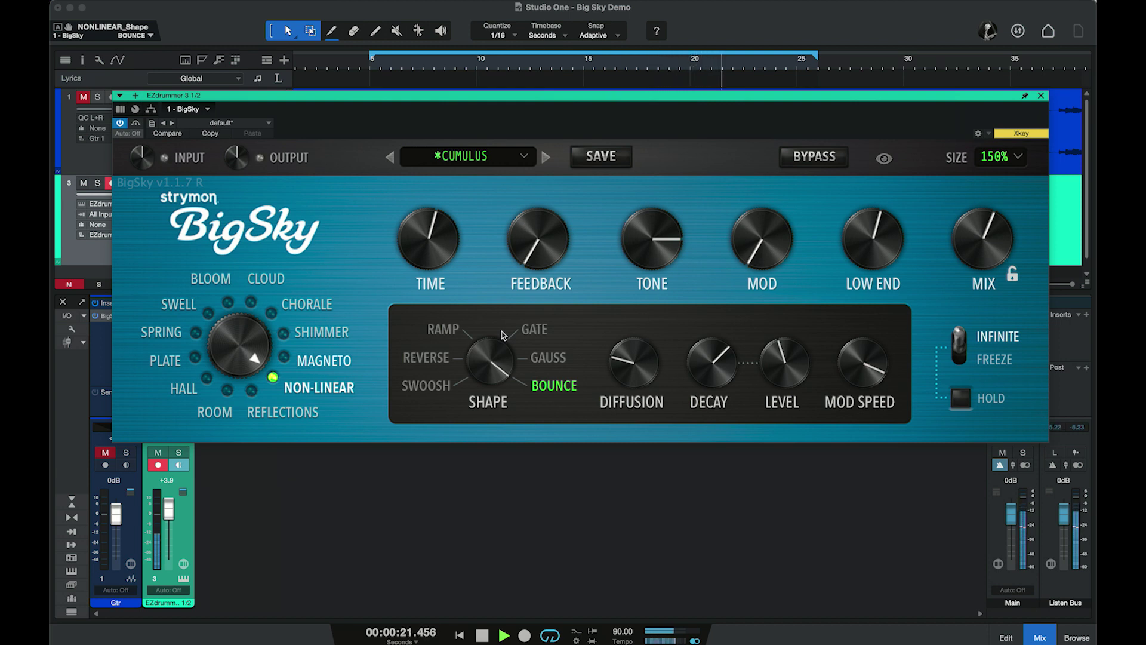
key(space)
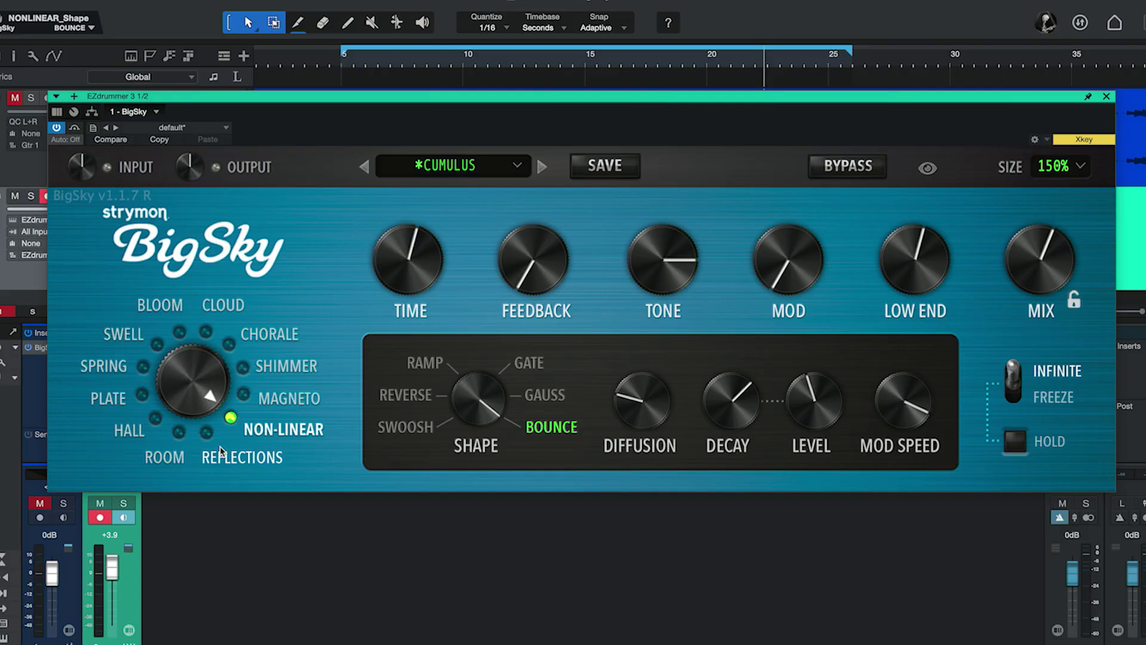
click(206, 433)
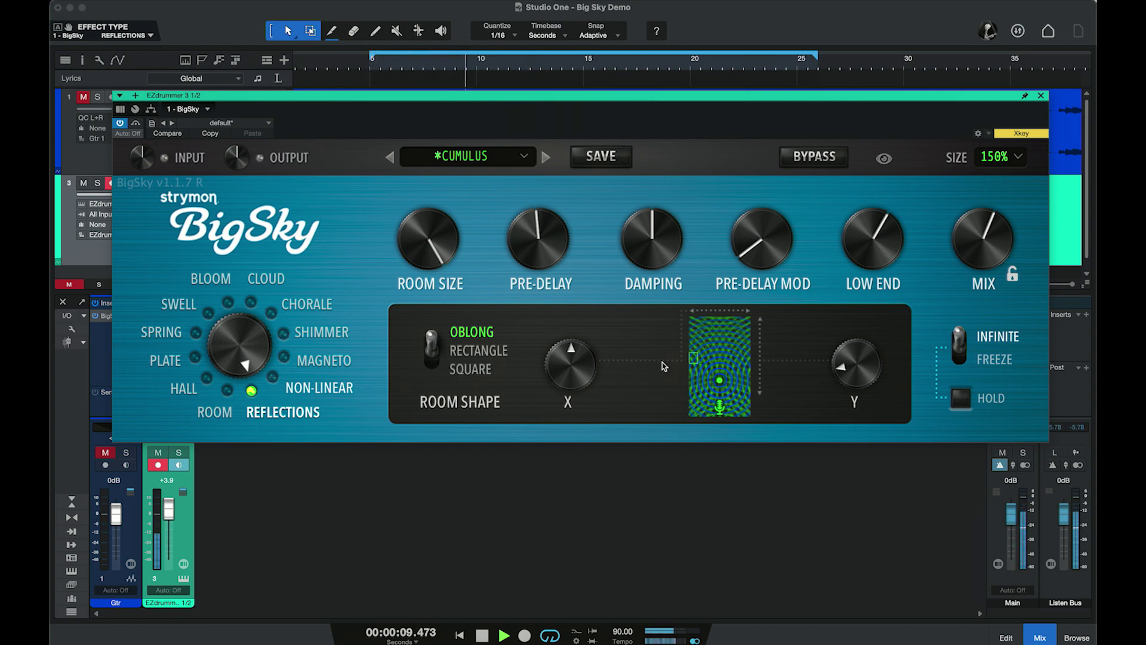
Step: Restart playback and try Rectangle and Square room shapes, ending on Rectangle
key(space)
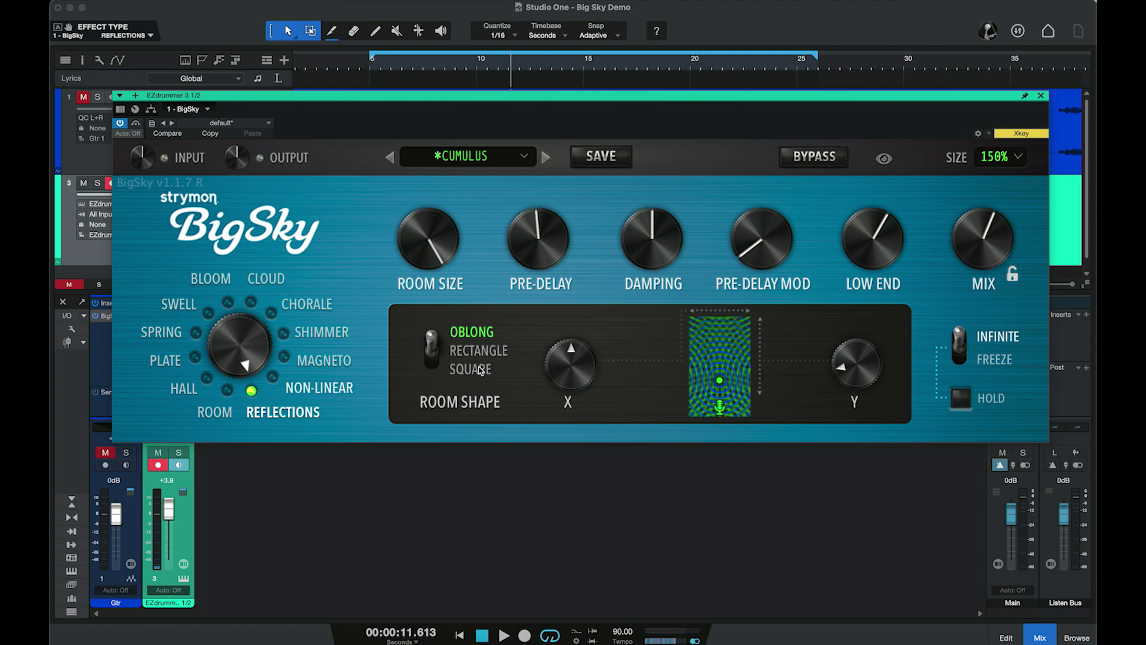
key(space)
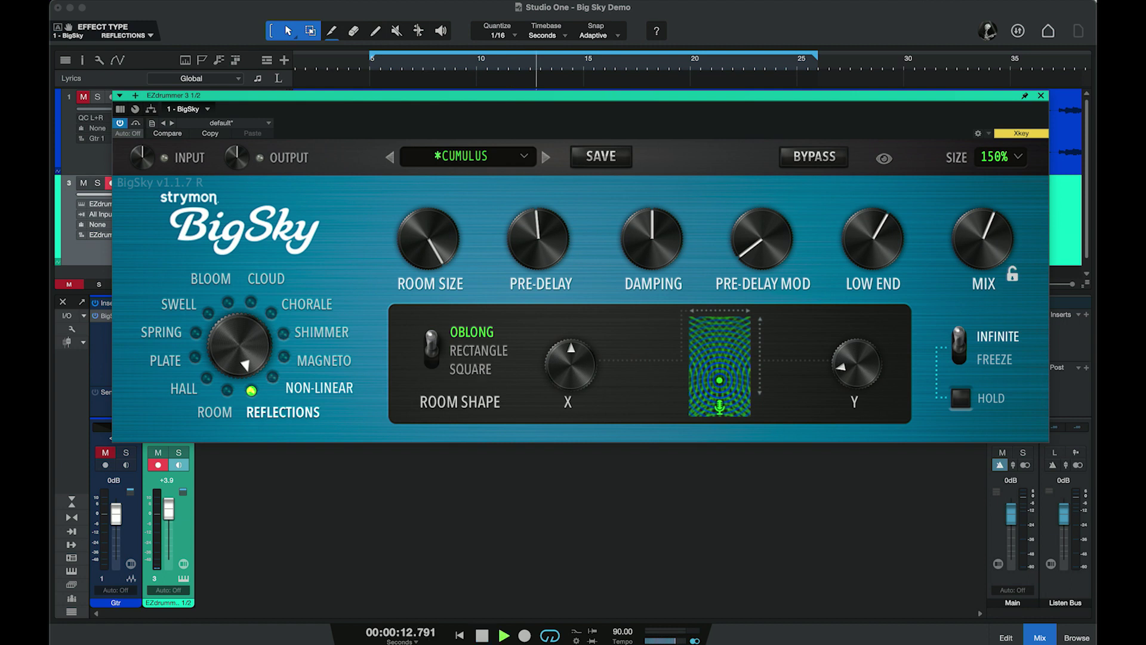
click(472, 350)
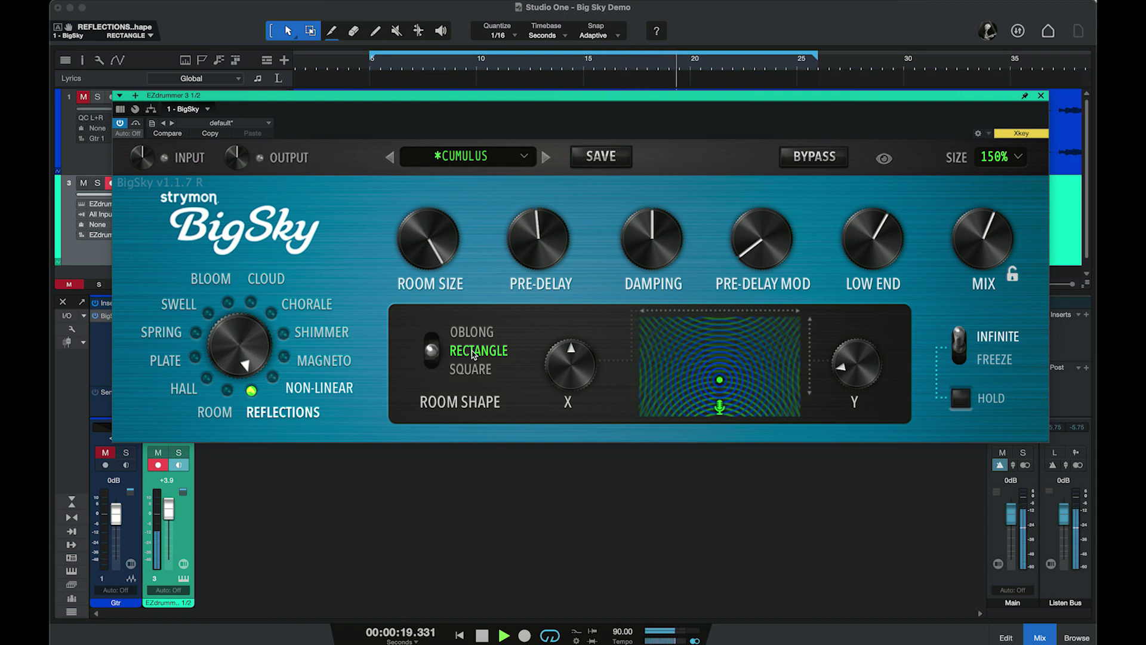
click(470, 370)
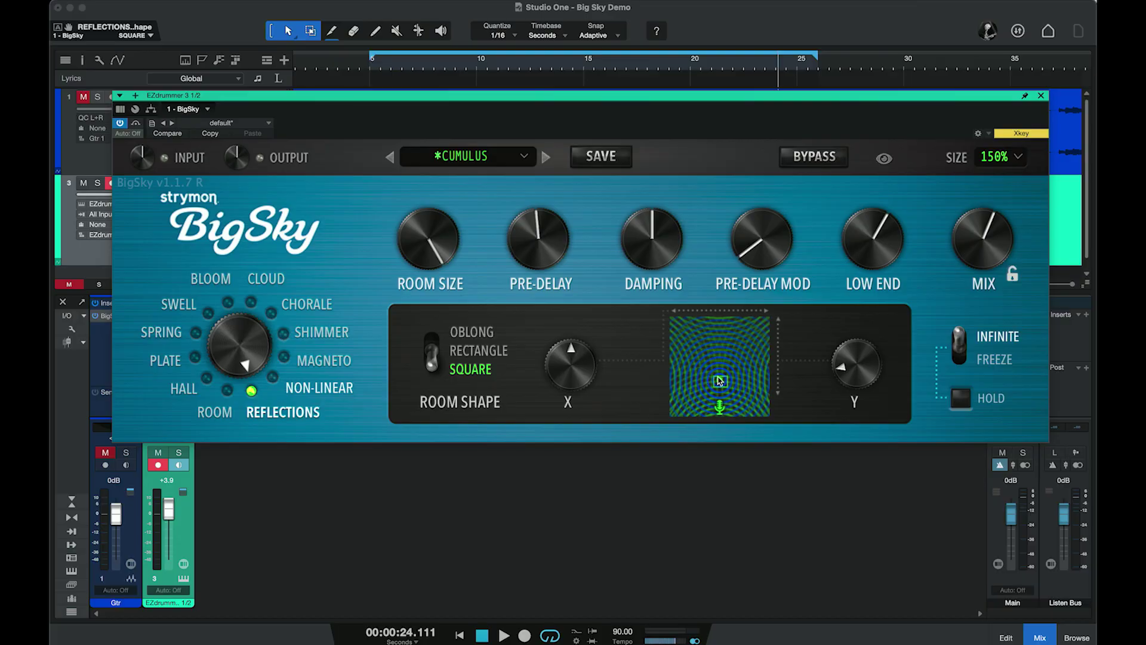
mouse_move(719, 382)
mouse_down()
mouse_move(716, 331)
mouse_move(692, 329)
mouse_move(690, 349)
mouse_move(739, 378)
mouse_move(700, 376)
mouse_move(719, 383)
mouse_up()
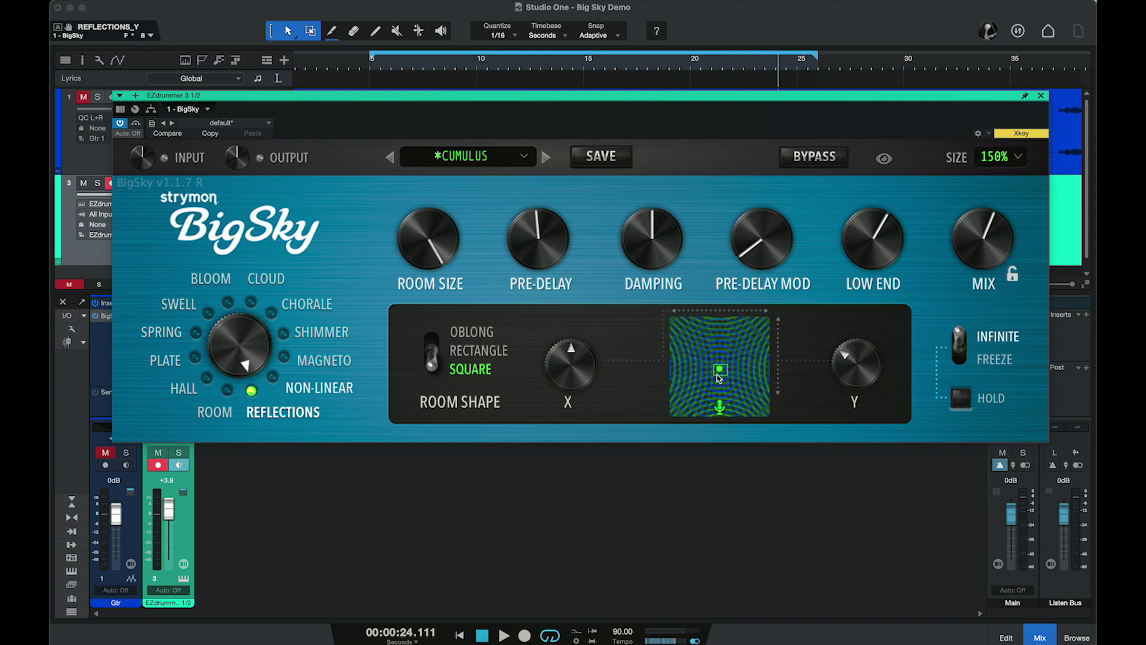
click(471, 351)
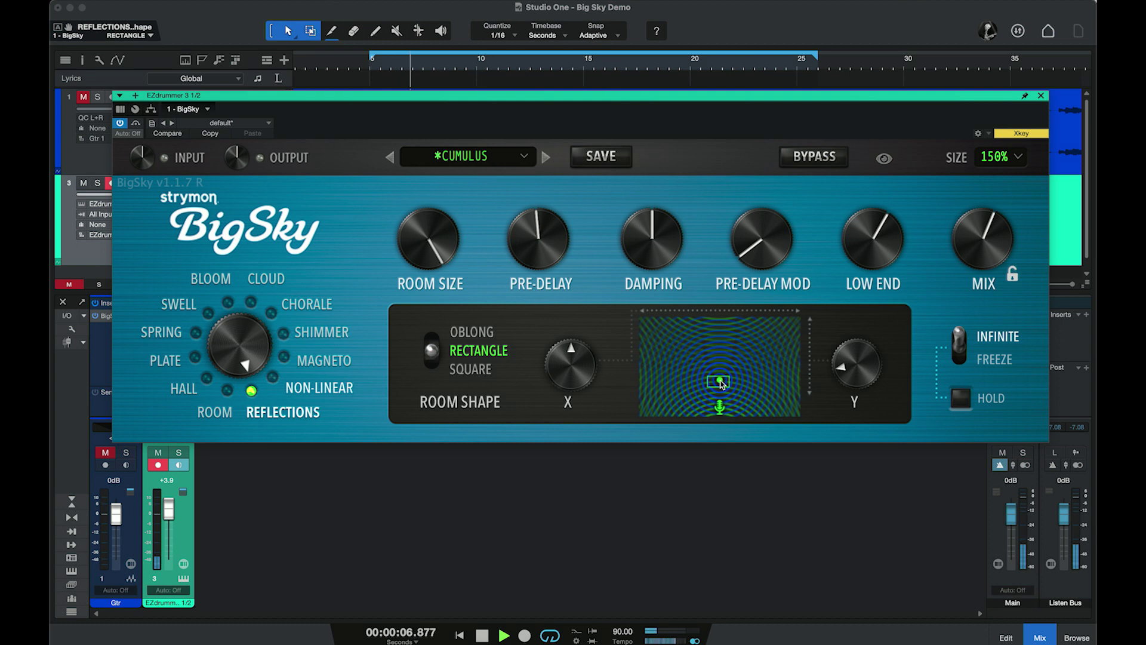
Step: Move the XY position to the top, then the top-left, and finally the top-right corner
drag(721, 384, 720, 324)
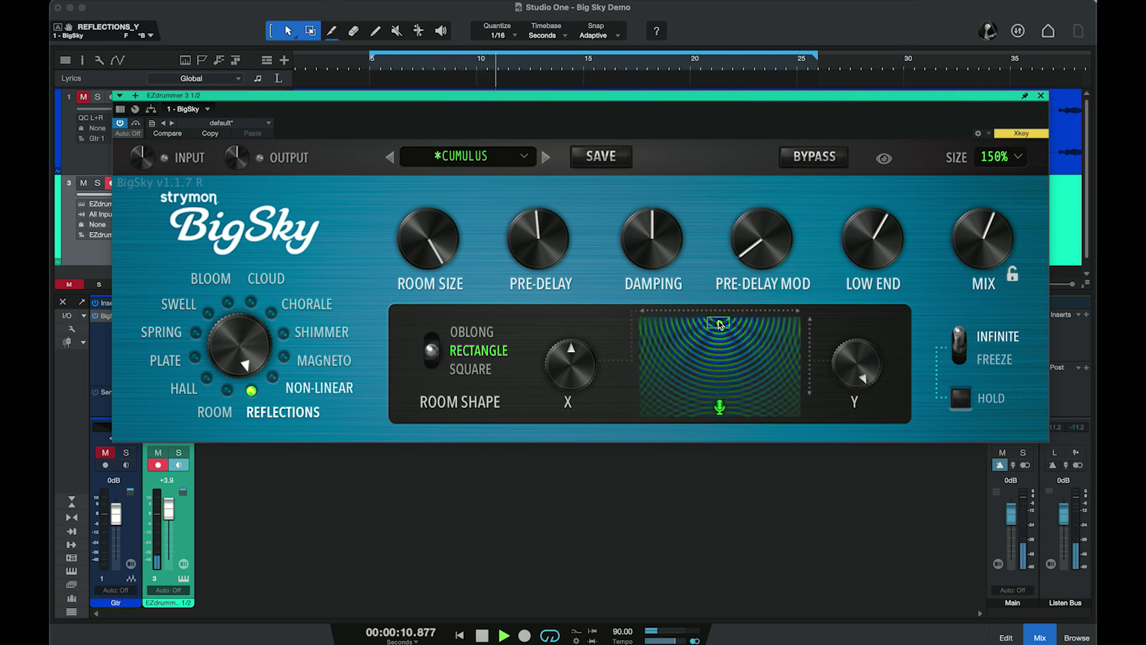
drag(720, 324, 640, 332)
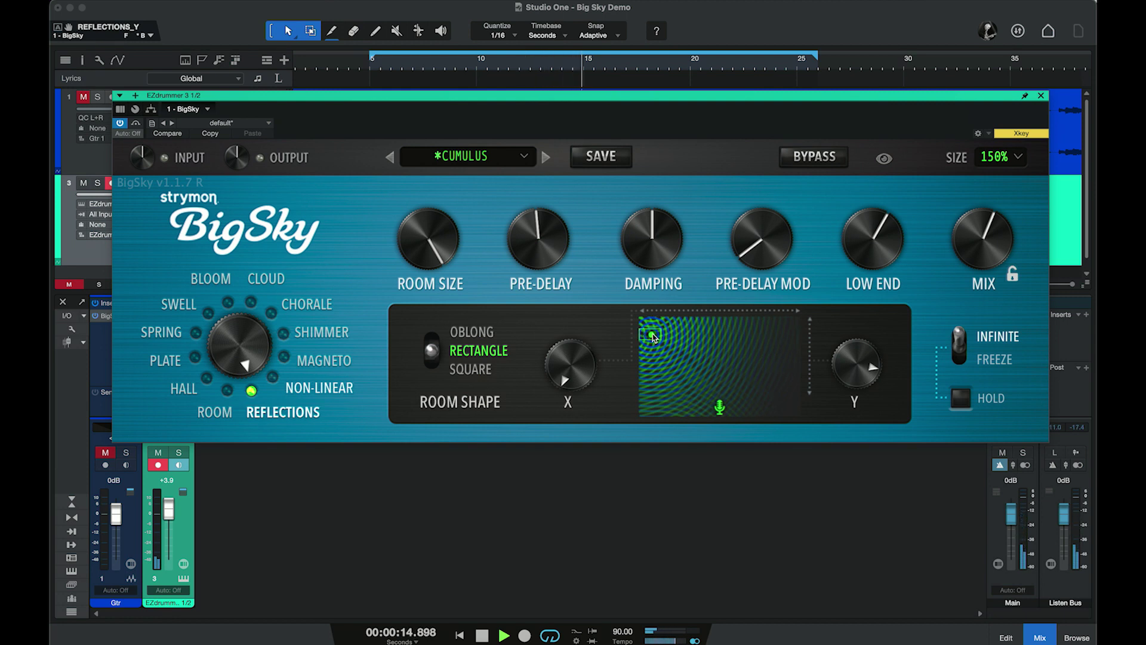
drag(653, 337, 726, 393)
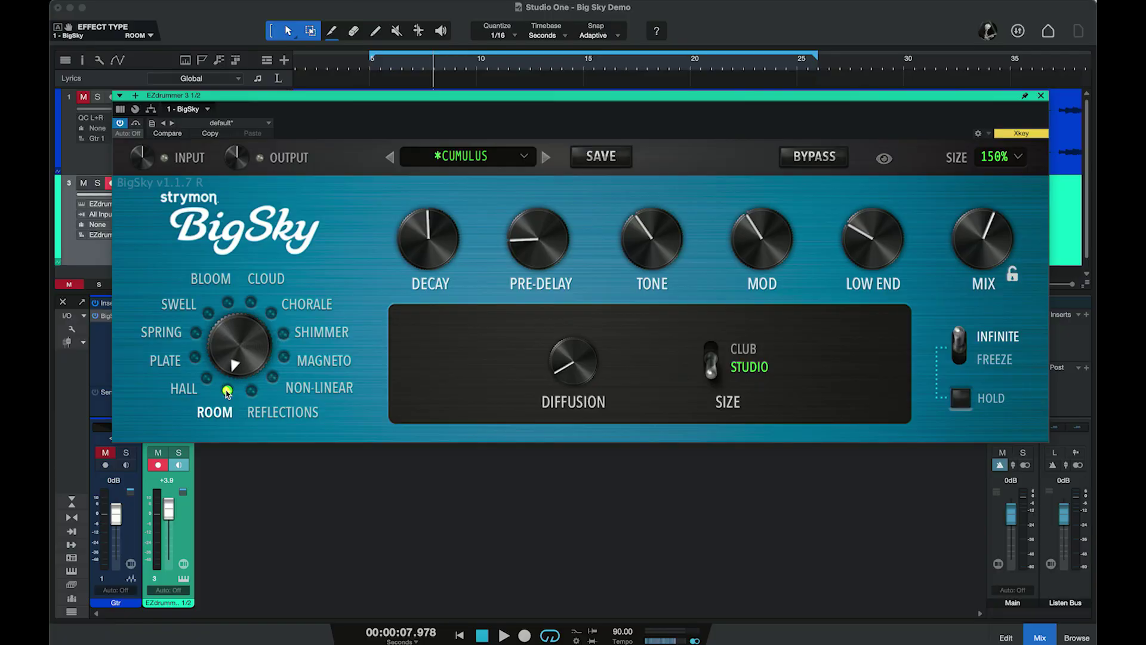
Step: Play the Room reverb, try Club size, raise Diffusion to 7, and return to Studio size
key(space)
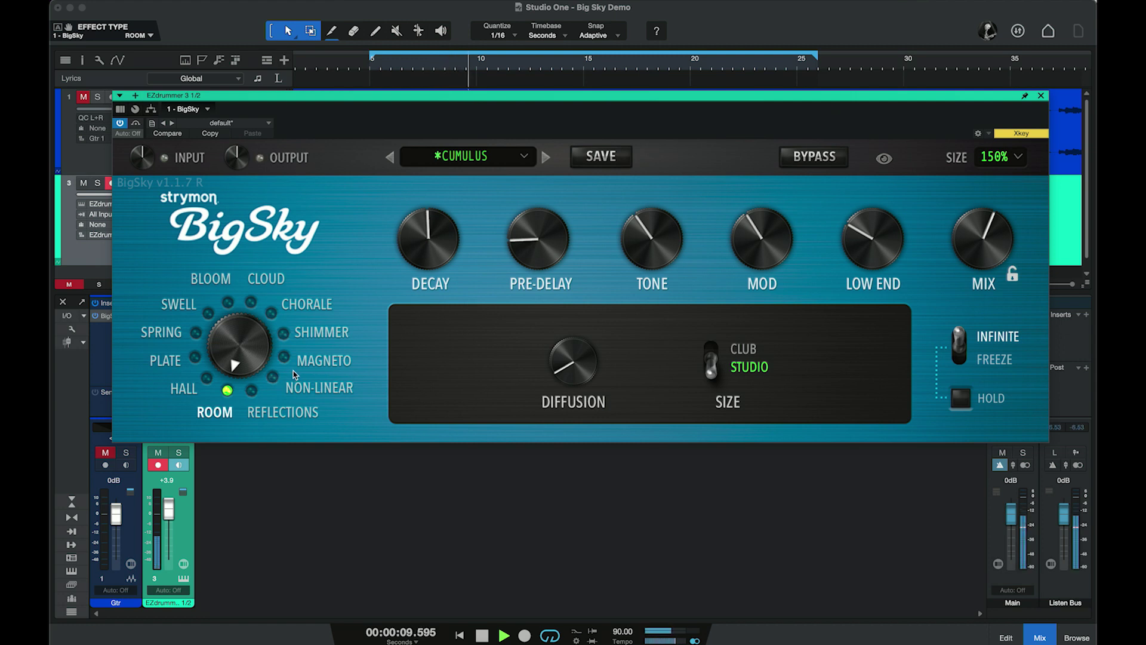
click(713, 352)
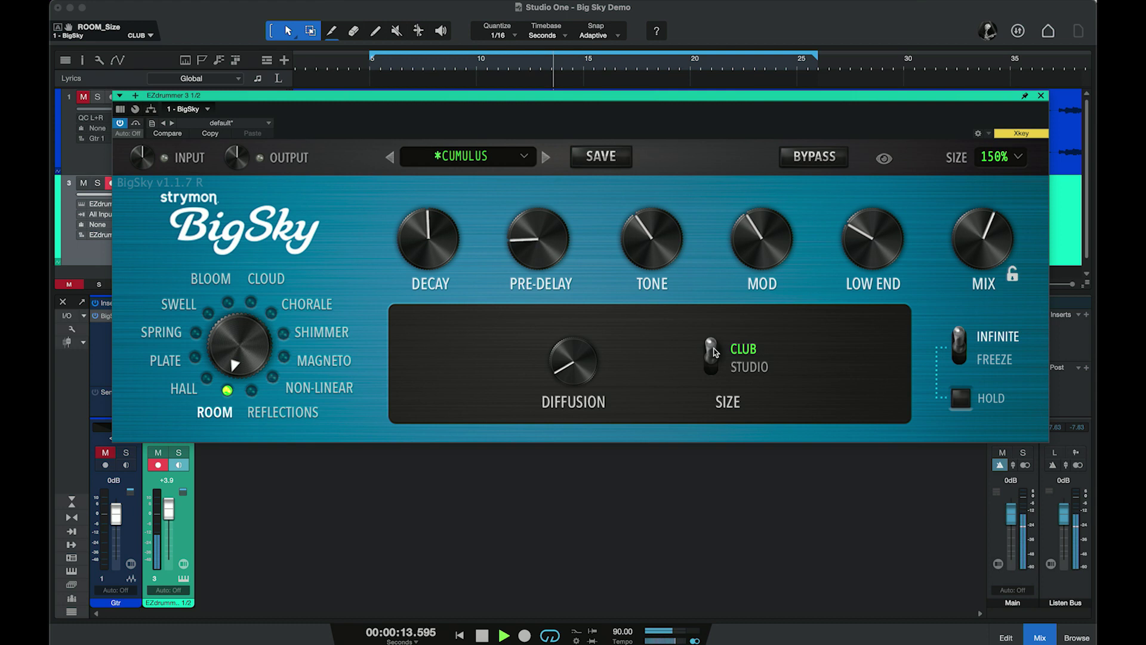
drag(579, 358, 589, 224)
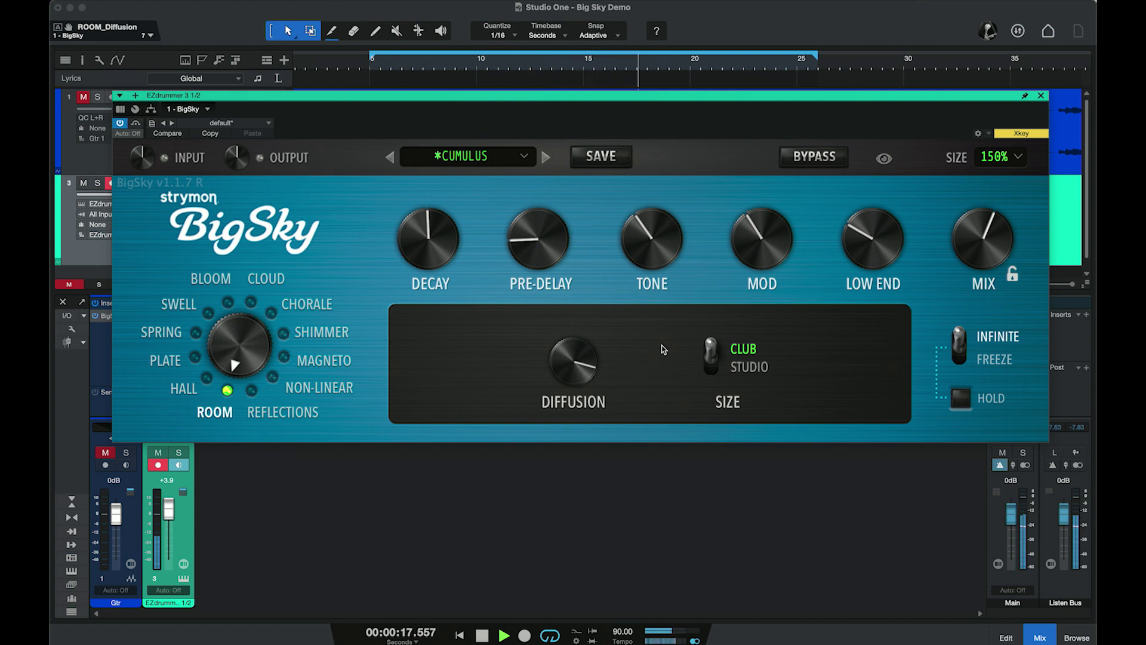
click(712, 363)
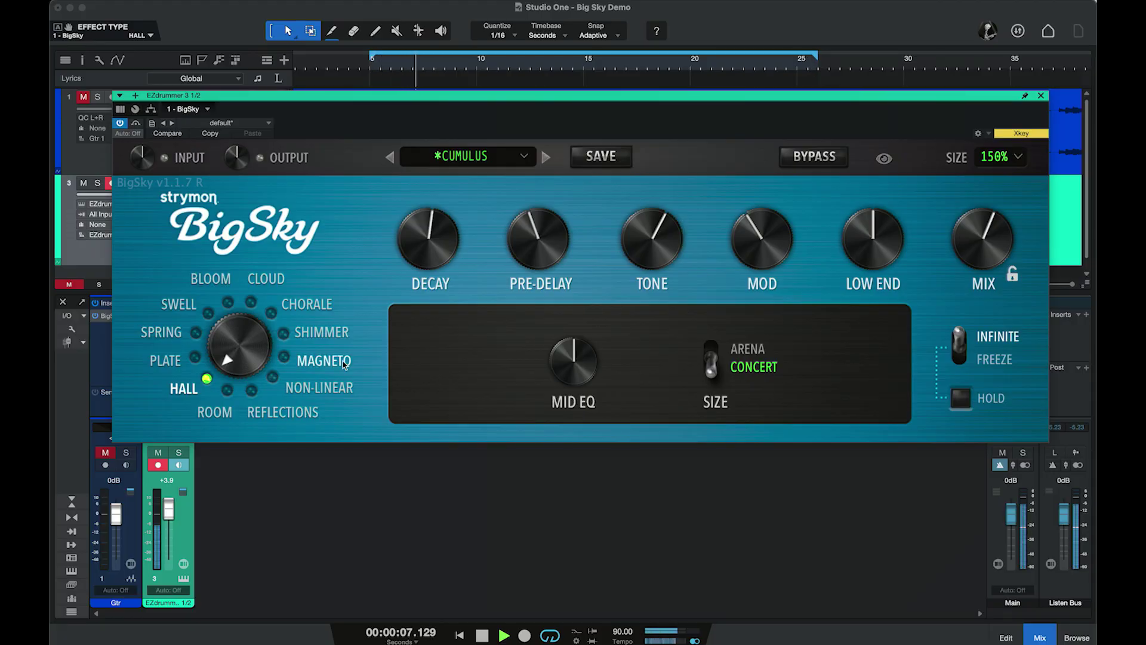
Step: Try Arena and Concert sizes, sweep Mid EQ to 7 then -5, settle on Arena, stop, pick Plate
click(712, 352)
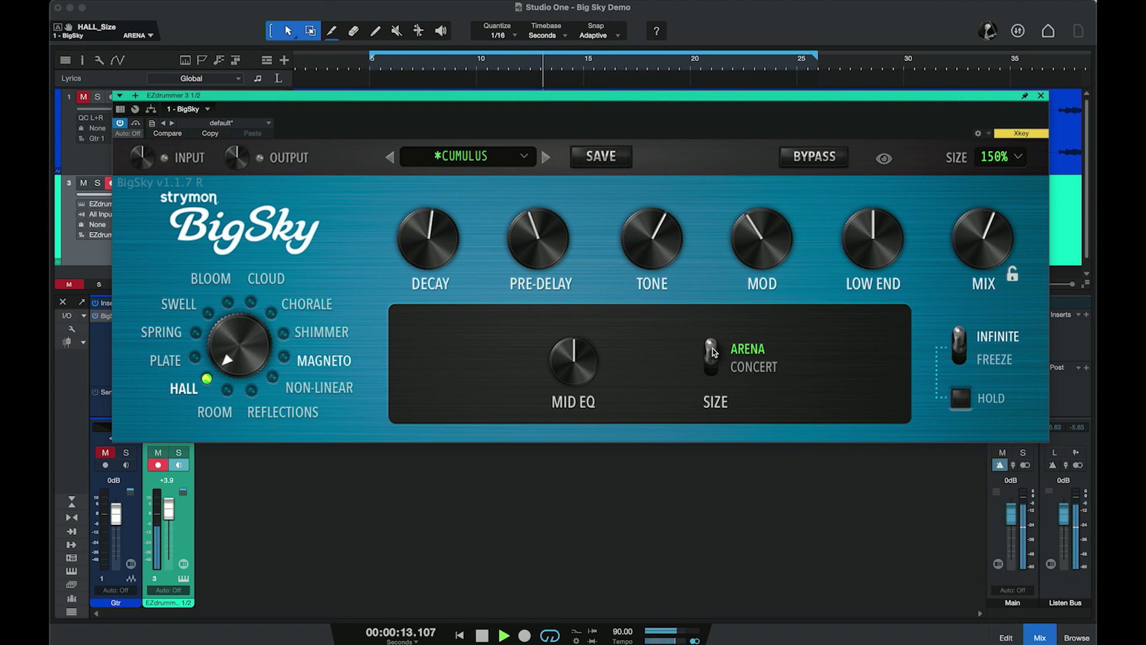
click(713, 370)
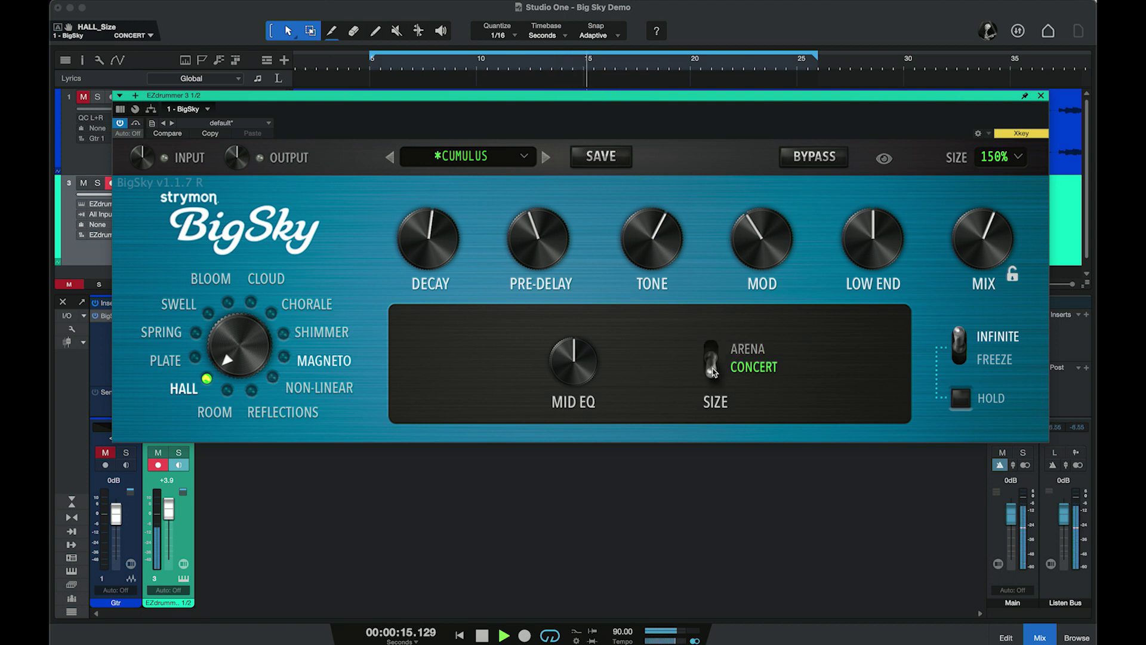
drag(584, 364, 574, 300)
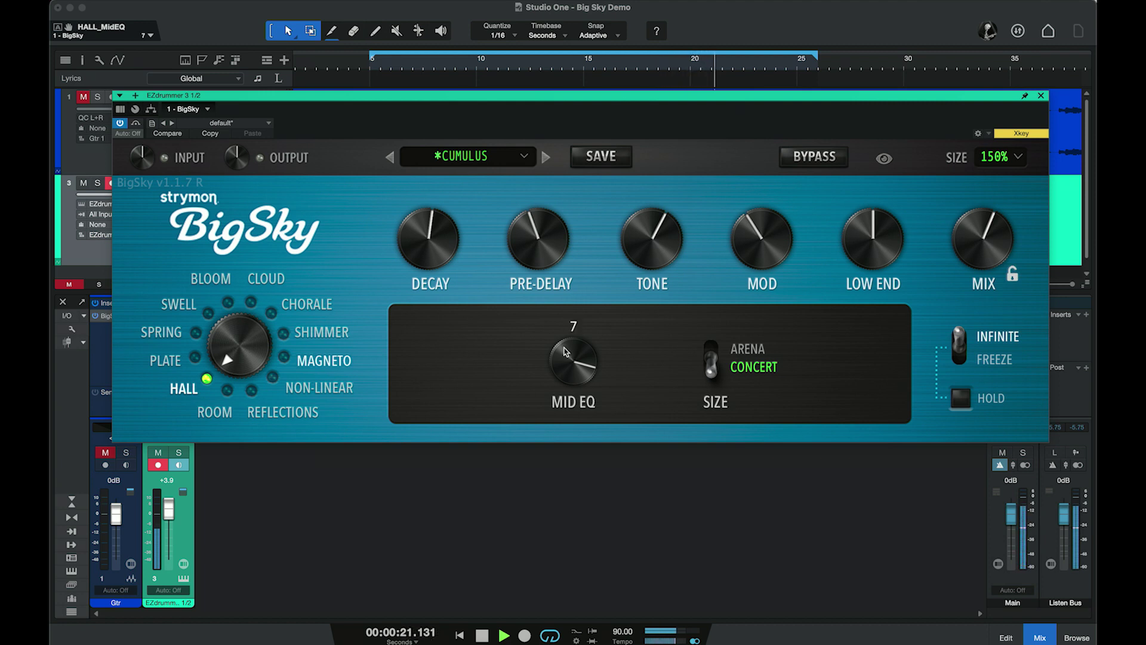
drag(566, 351, 561, 488)
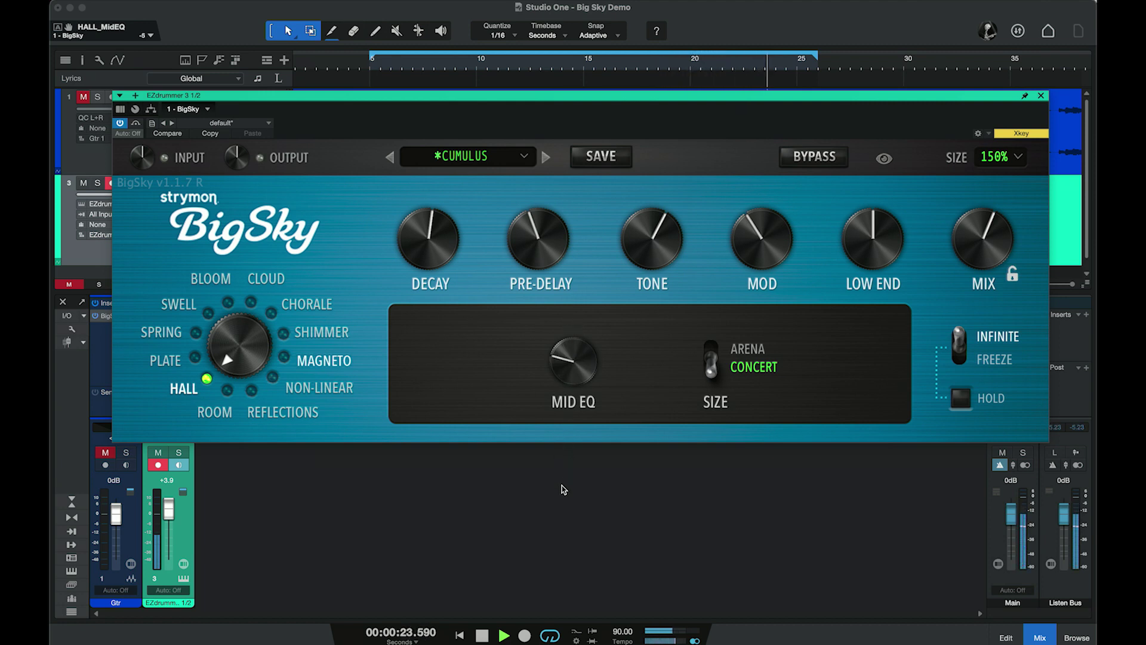
click(712, 353)
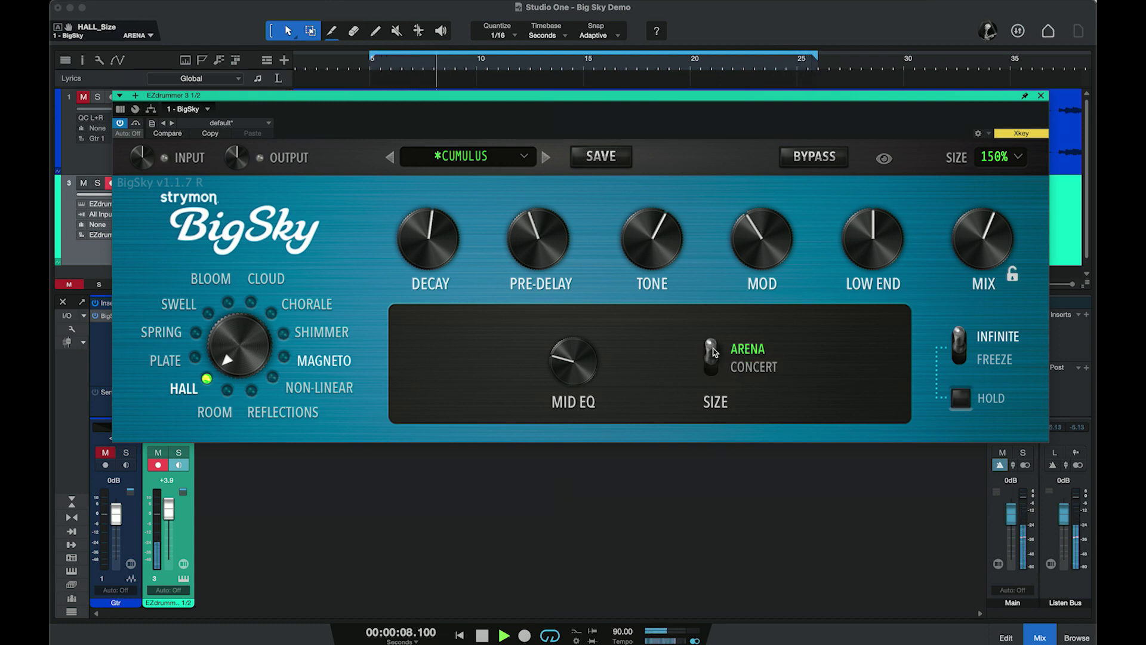
key(space)
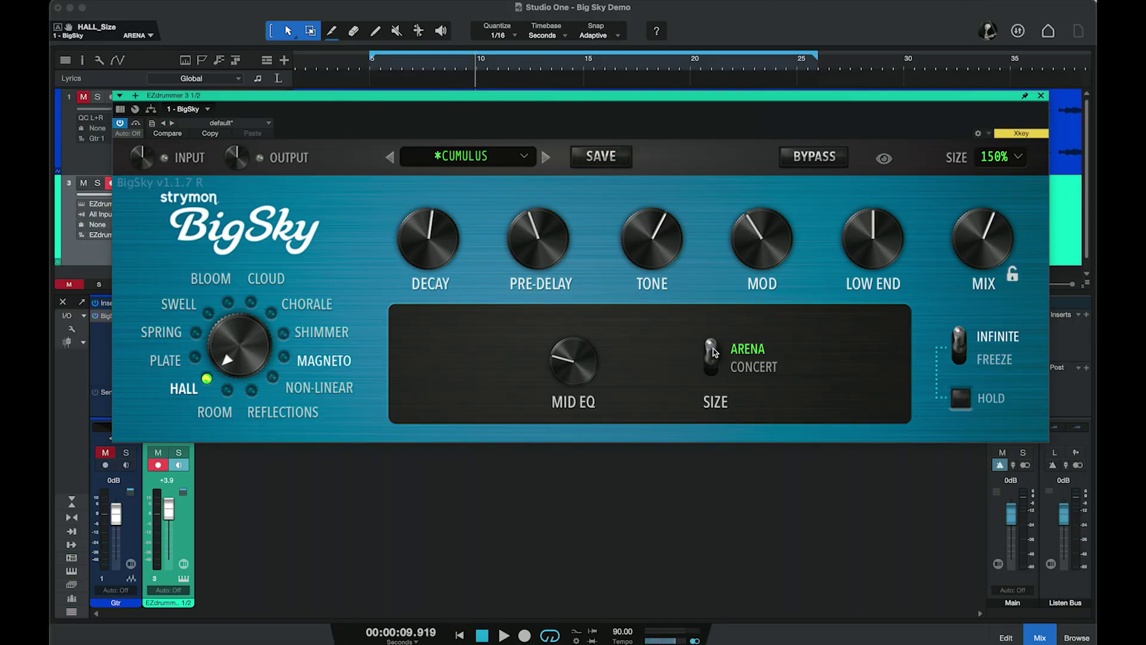
click(195, 357)
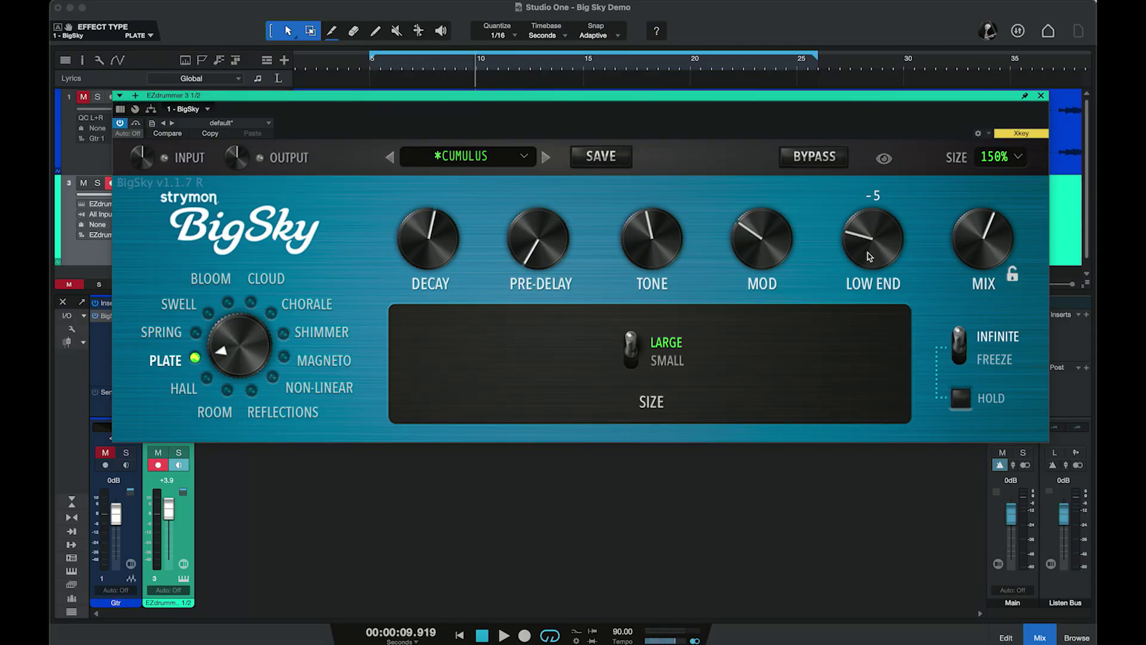
Step: Play the plate, sweep Low End between 6 and -7, set Small size, leave Low End at -5, choose Spring
key(space)
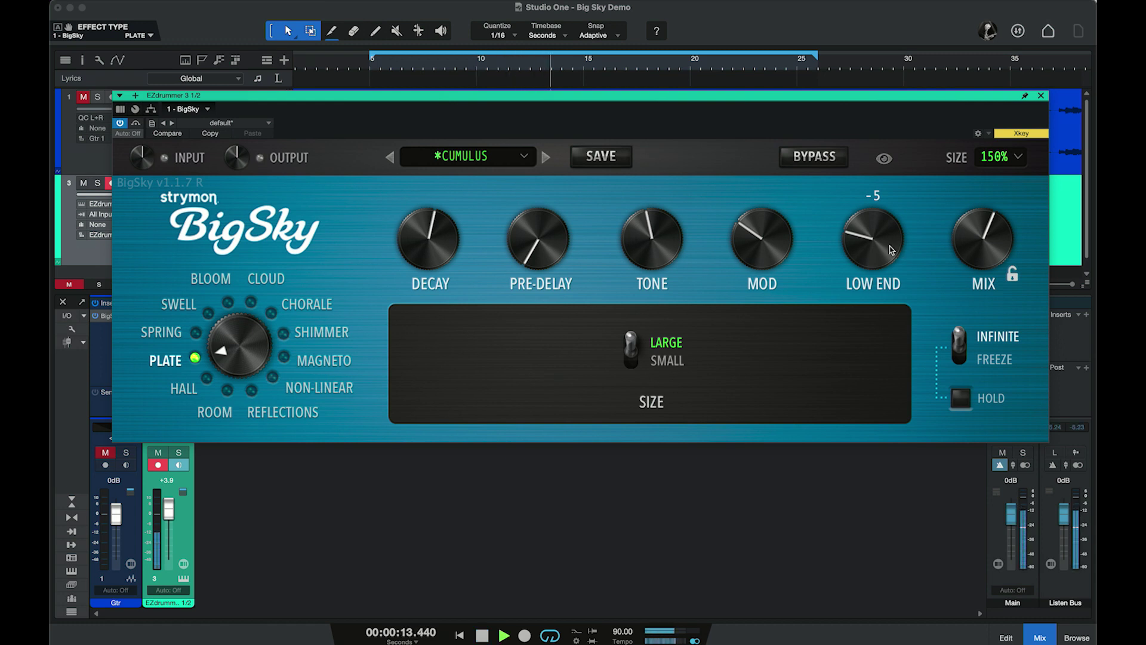
drag(874, 247, 875, 113)
drag(872, 219, 869, 380)
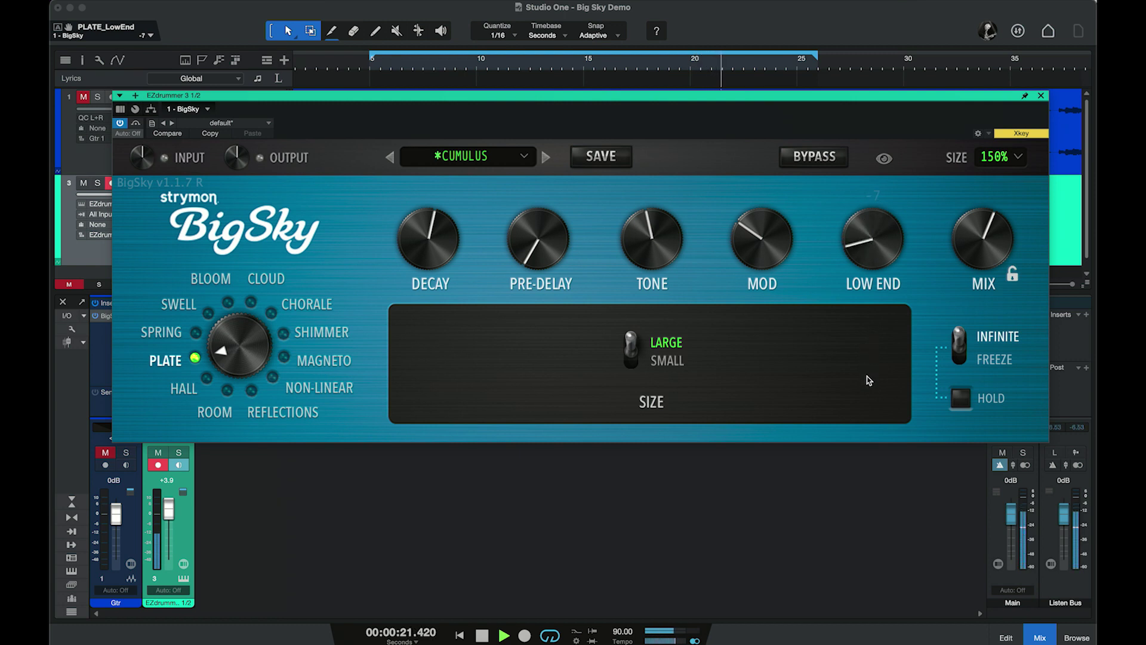
click(667, 361)
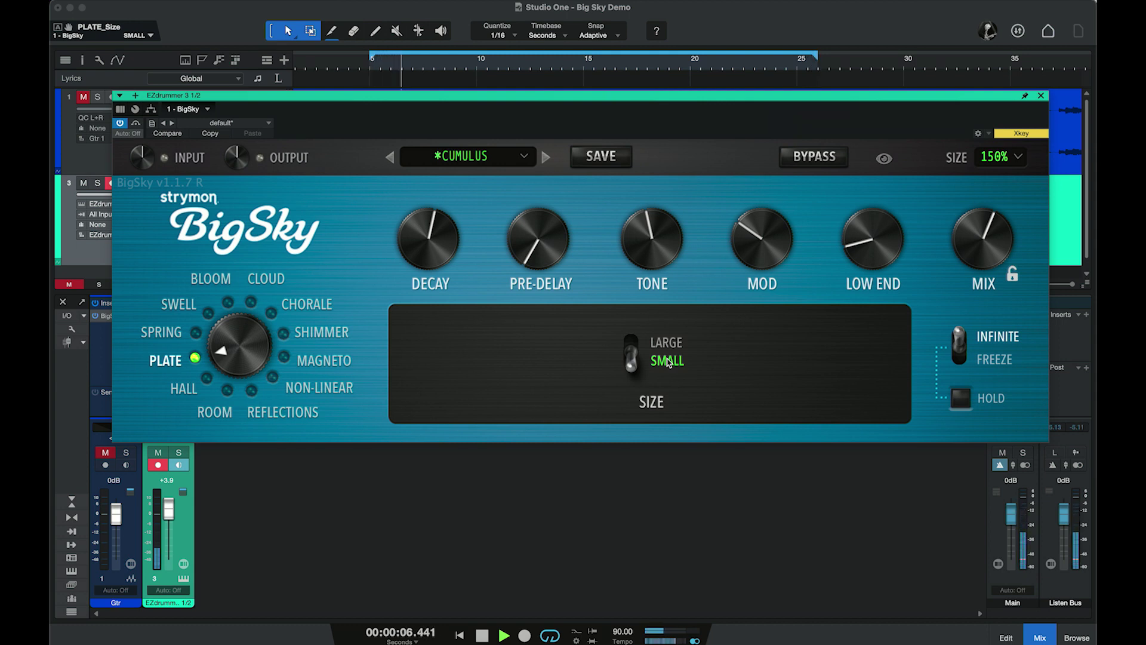
drag(873, 239, 879, 70)
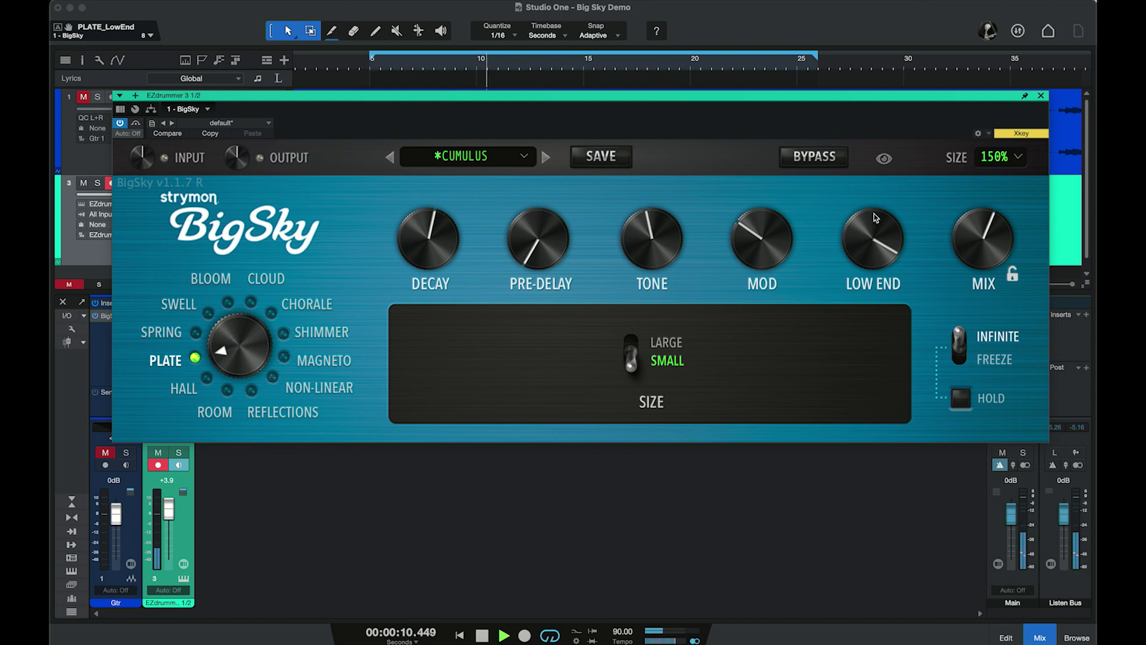
drag(871, 221, 869, 376)
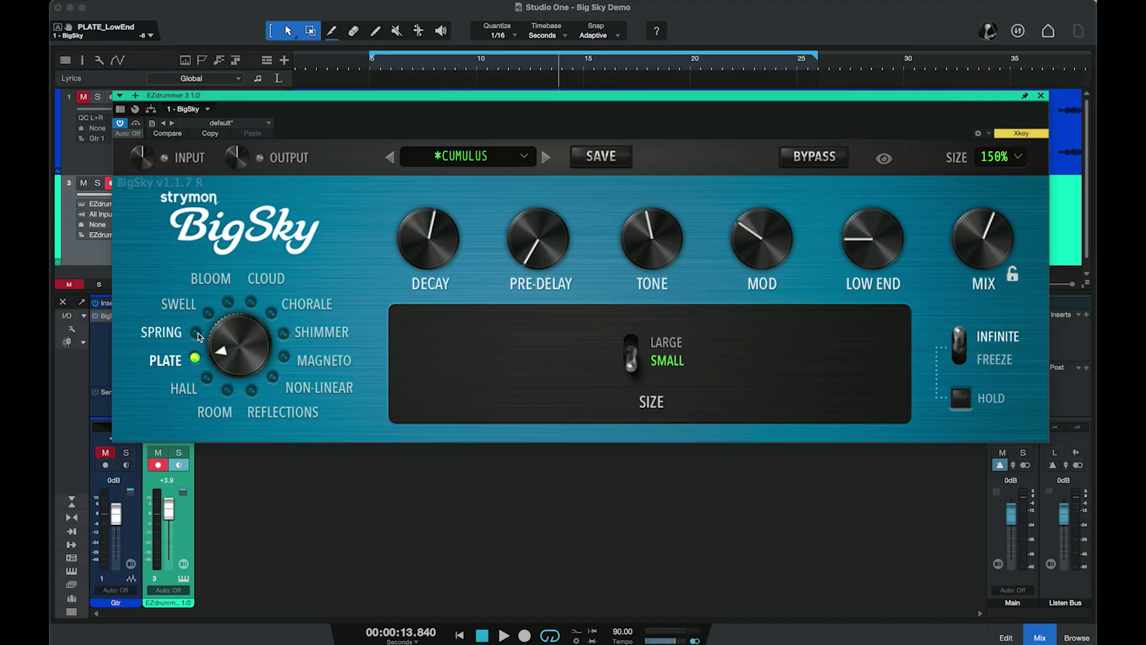
click(198, 336)
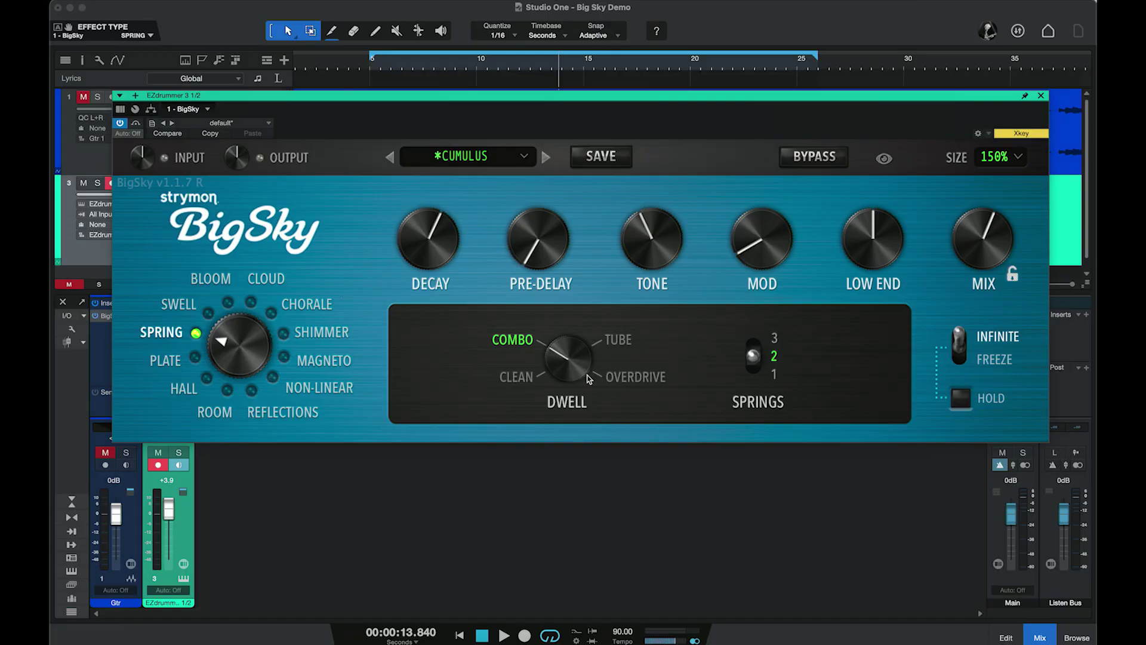
Step: Check the Dwell setting, start playback, and set the Springs count to 2, then 3
click(562, 357)
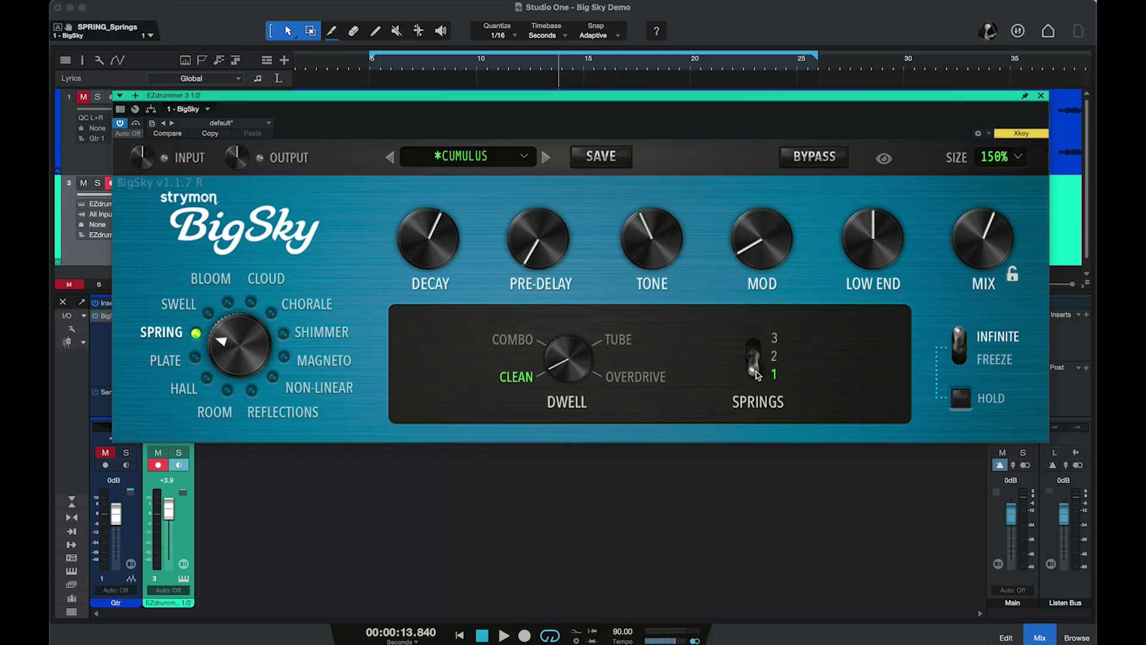
key(space)
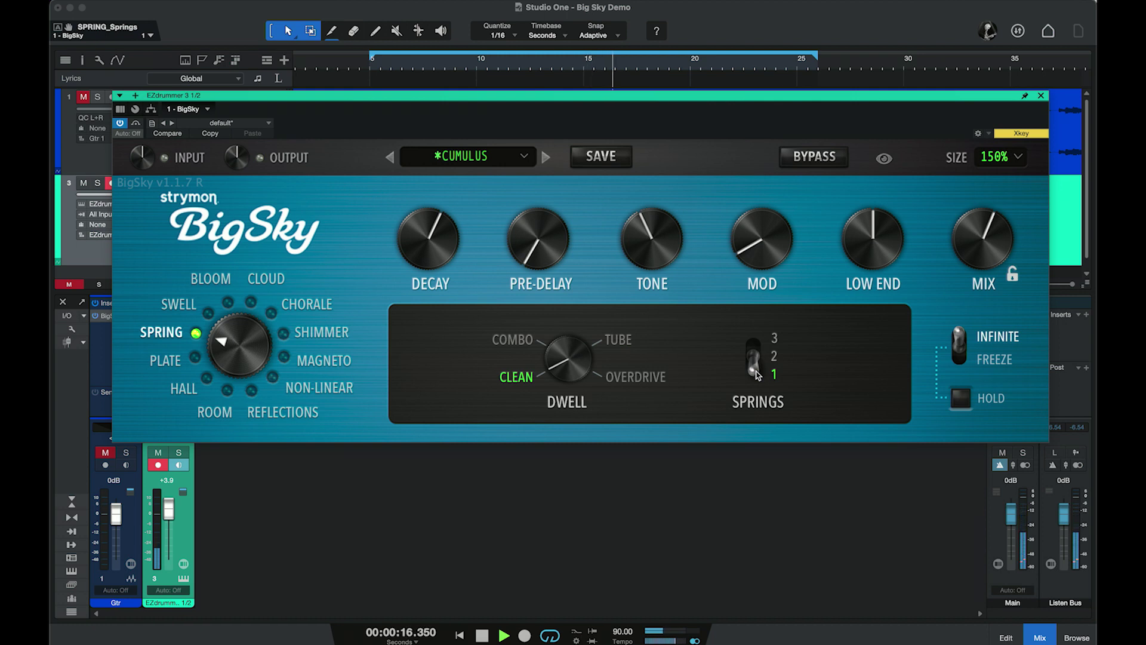
click(776, 357)
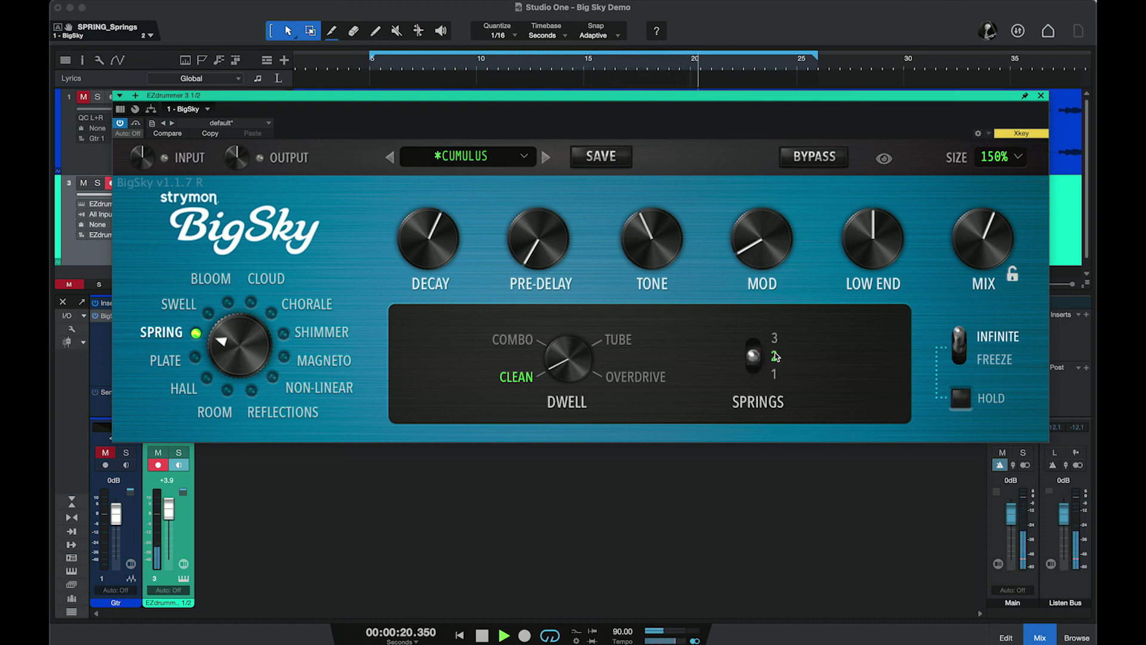
click(775, 339)
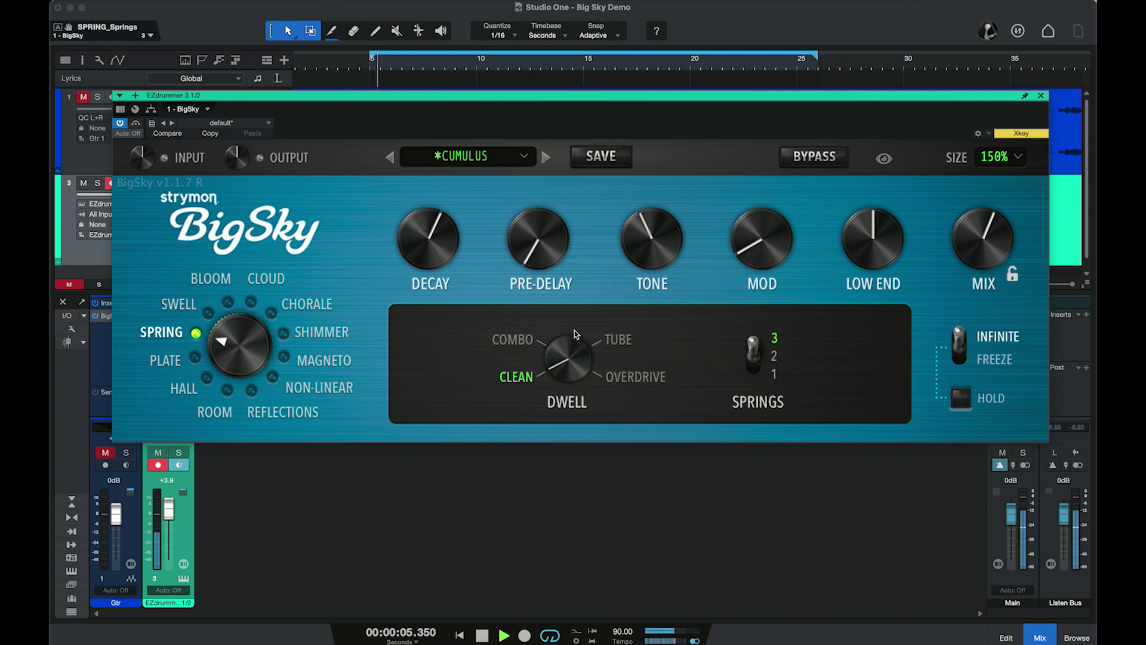
Step: Turn the Dwell from Clean through Tube up to Overdrive
drag(556, 354, 564, 311)
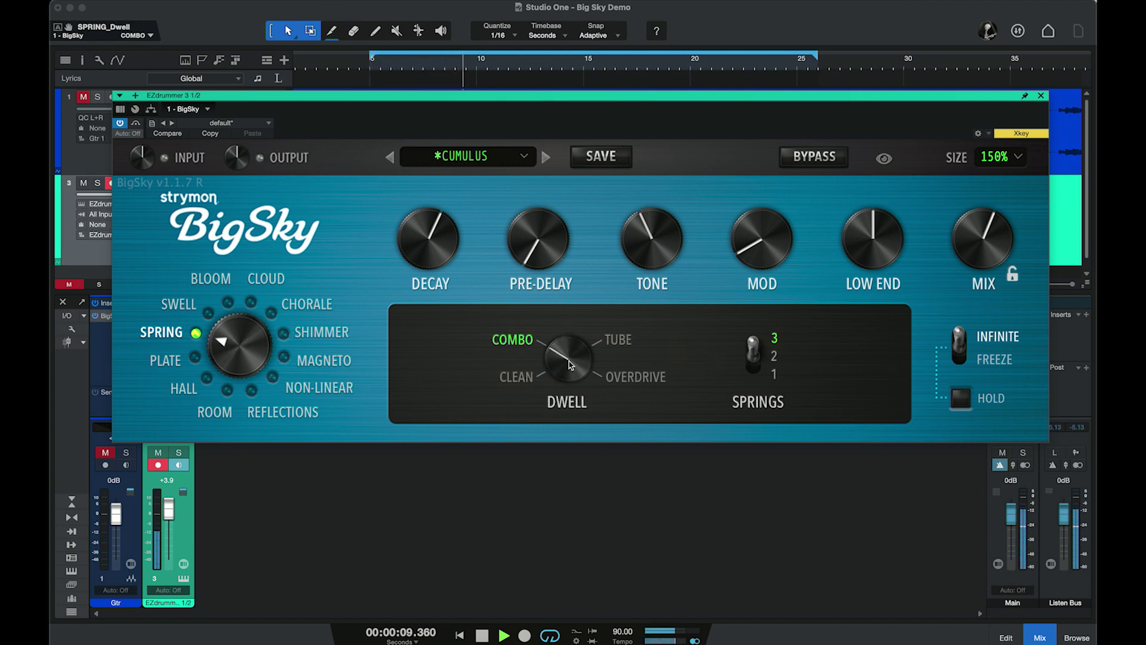
drag(560, 360, 568, 325)
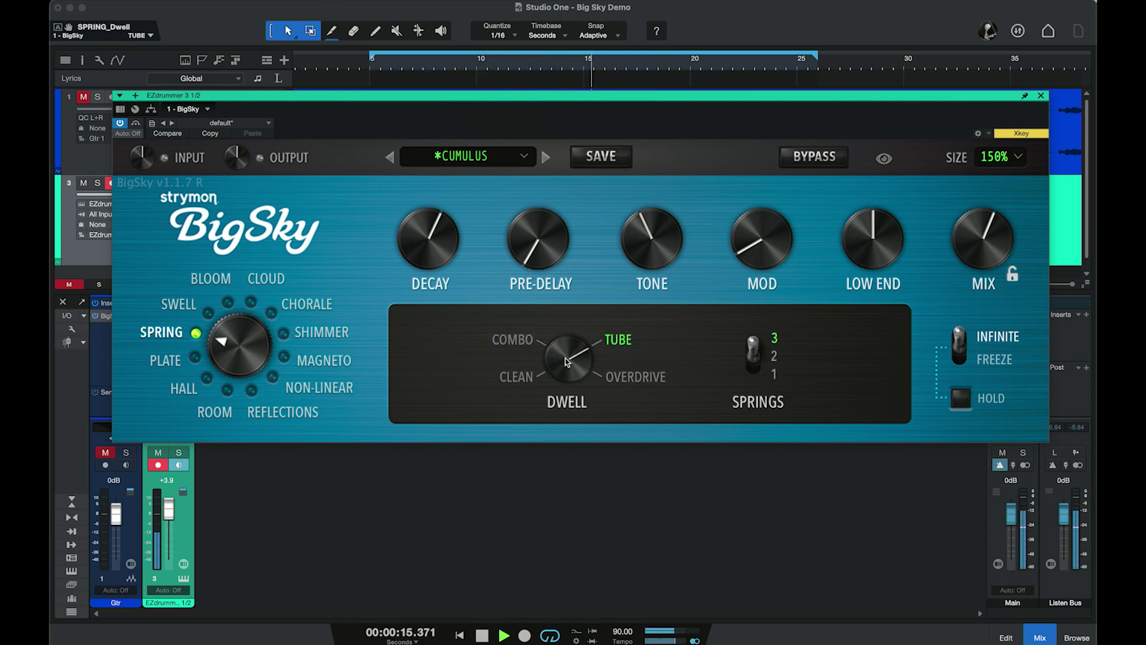
drag(576, 331, 582, 318)
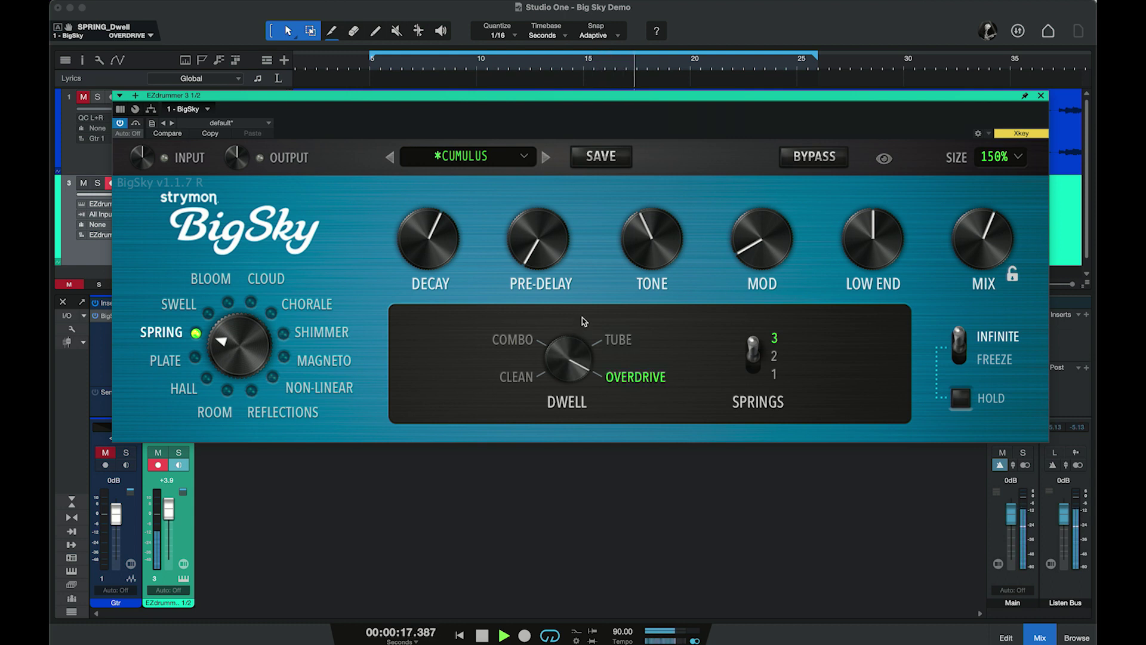